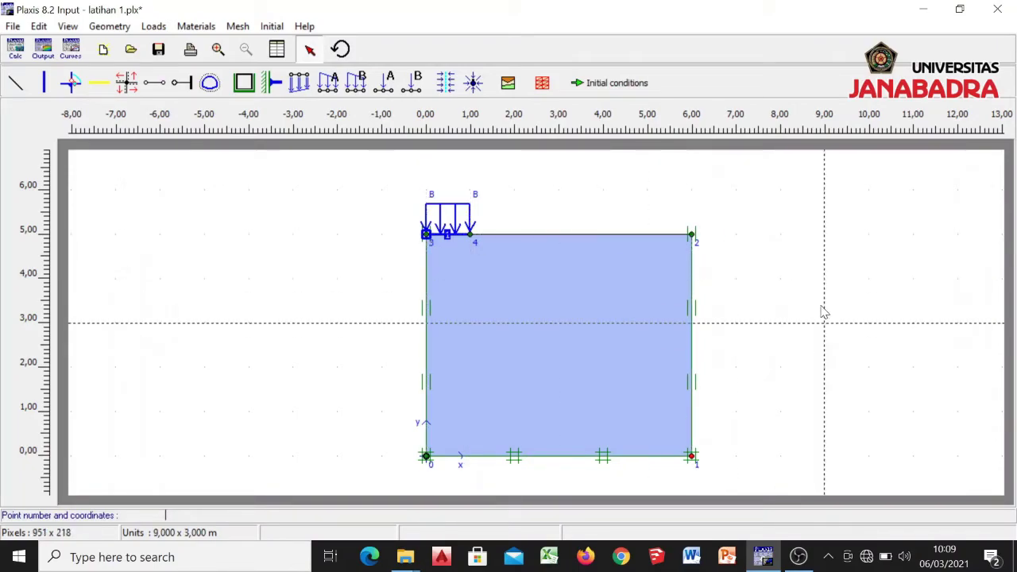
Step: Review the project's general settings for the model type and element type, then close them
left_click(13, 27)
left_click(54, 195)
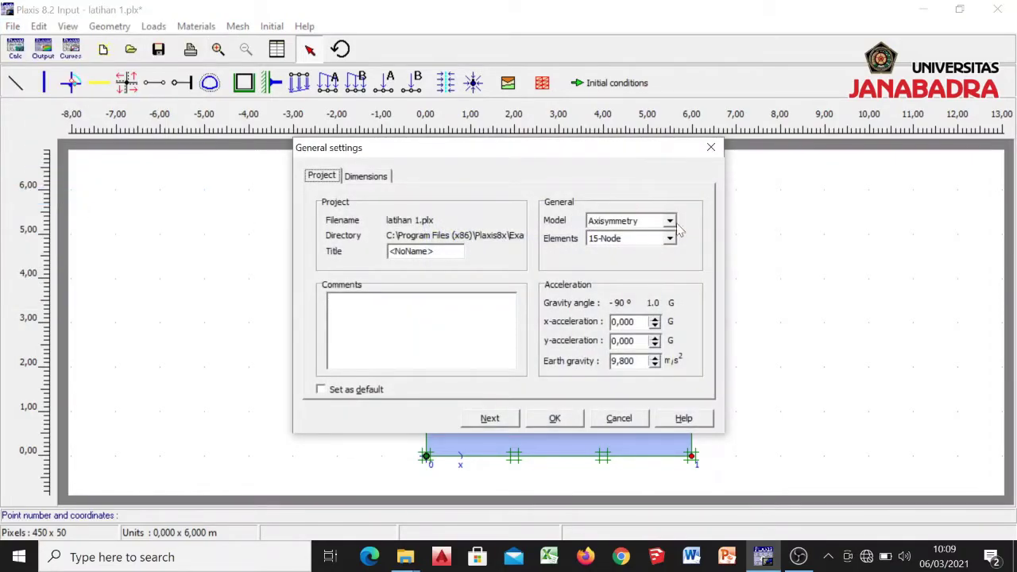
left_click(555, 418)
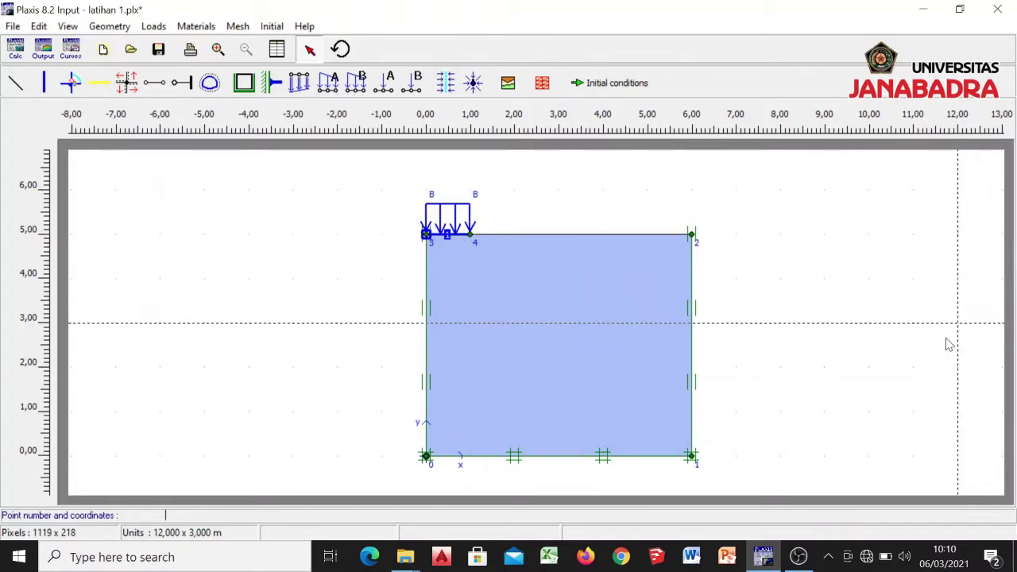
Step: Generate the finite element mesh, view it in an enlarged output window and return to the geometry input
left_click(543, 85)
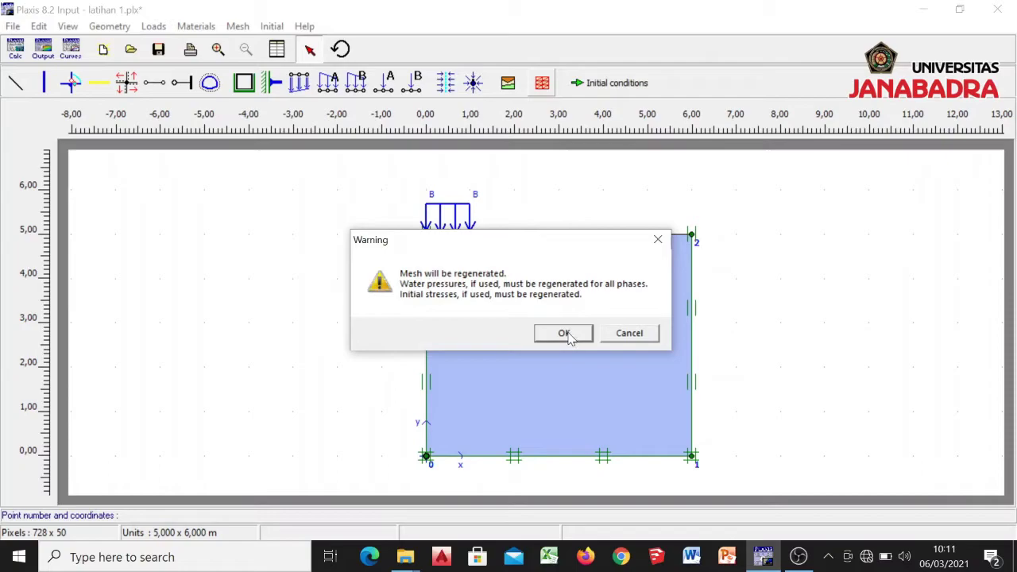
left_click(563, 333)
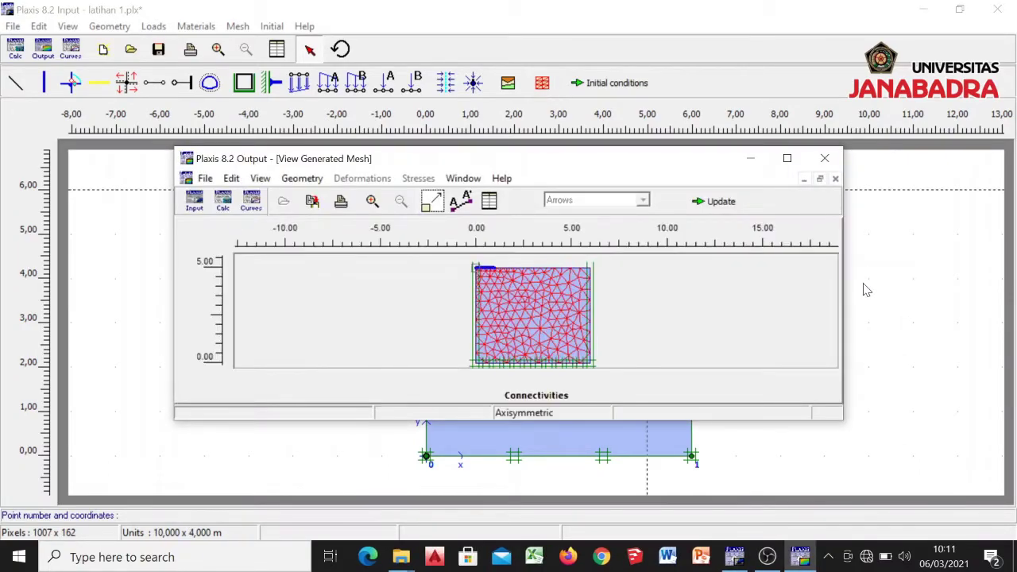
left_click(787, 159)
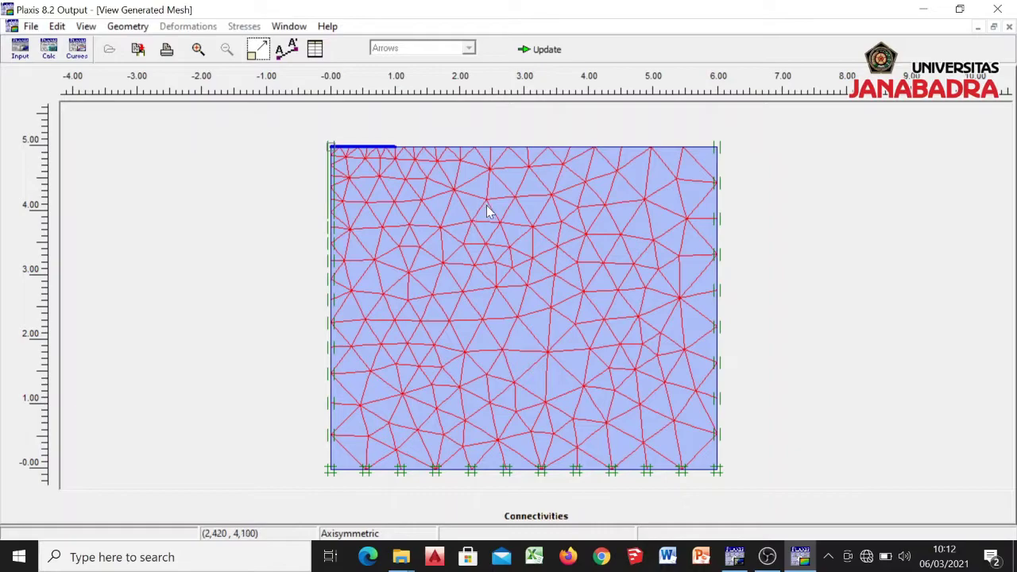
left_click(546, 49)
Step: Change the element type to 6-Node in the project's general settings
left_click(13, 25)
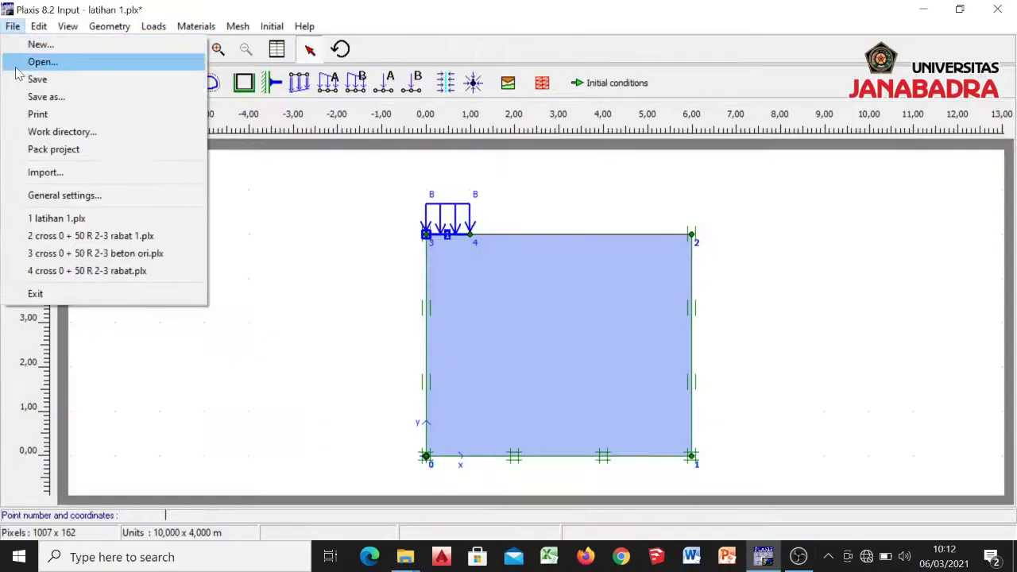
left_click(67, 198)
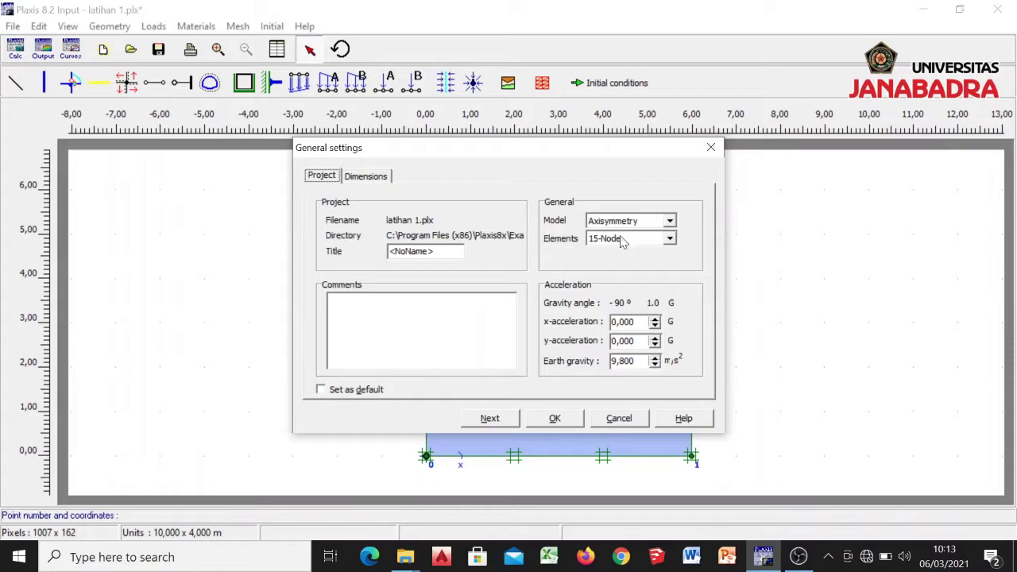
left_click(669, 239)
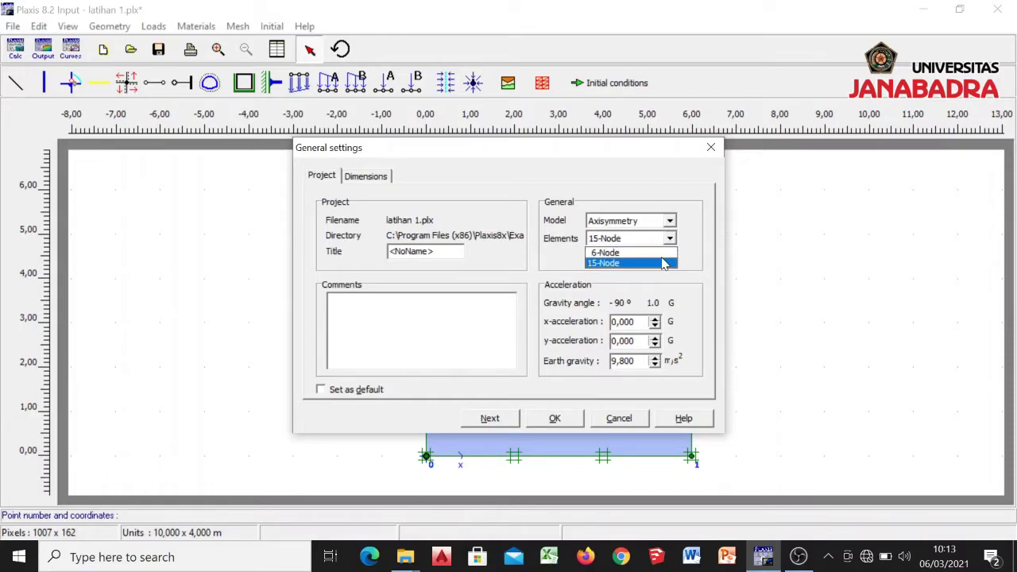
left_click(659, 250)
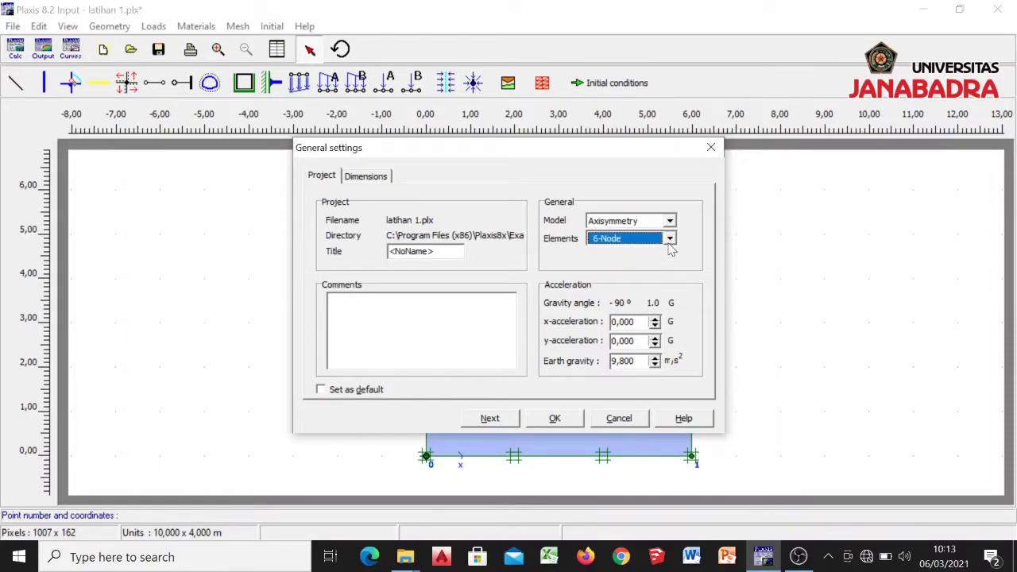
left_click(670, 239)
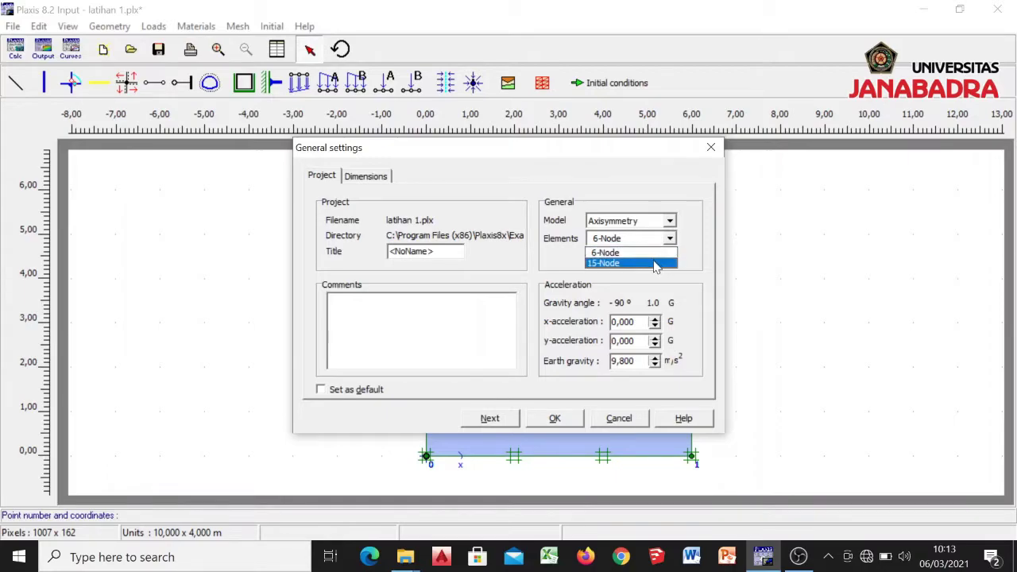
left_click(656, 264)
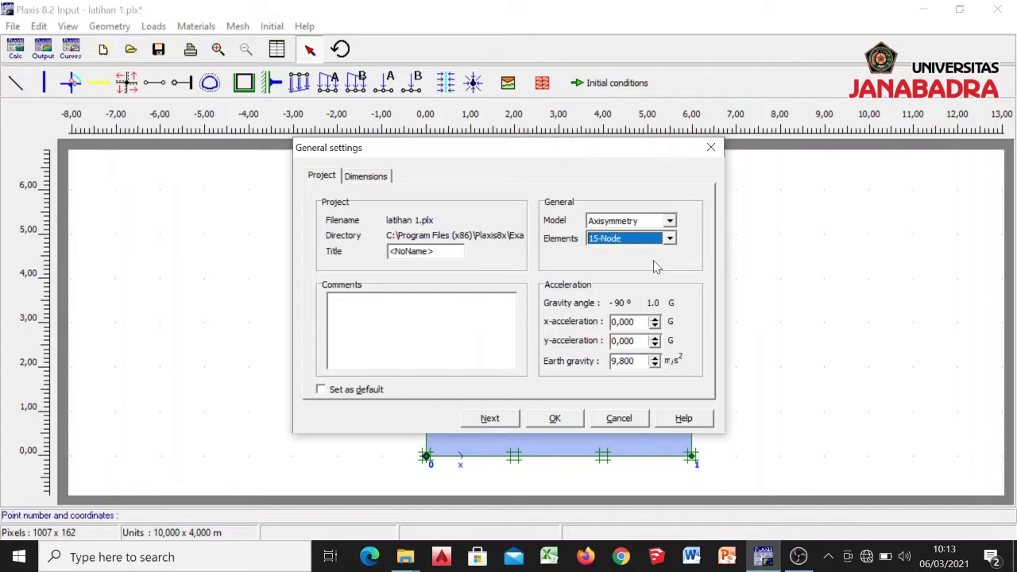
left_click(669, 239)
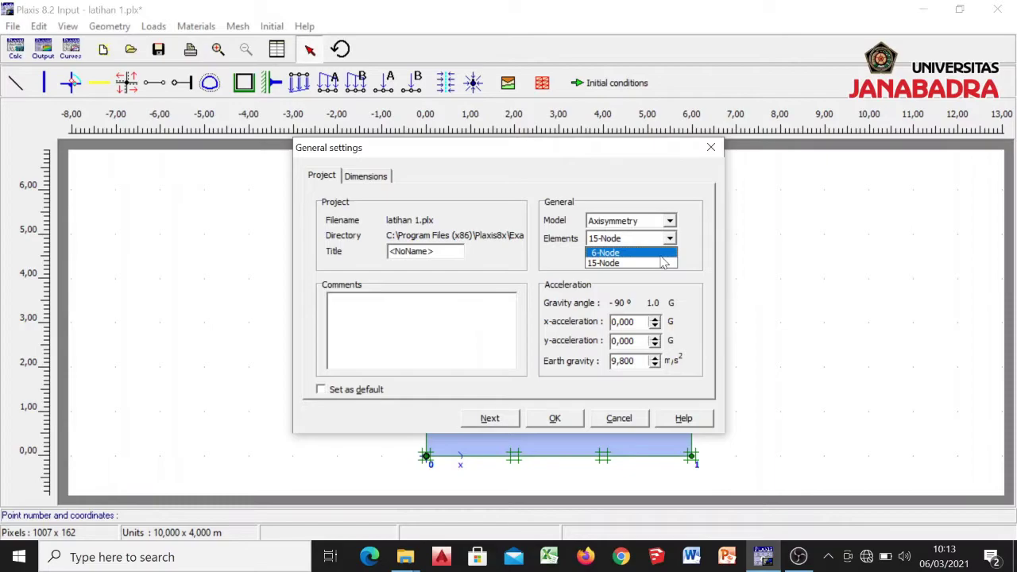
left_click(661, 257)
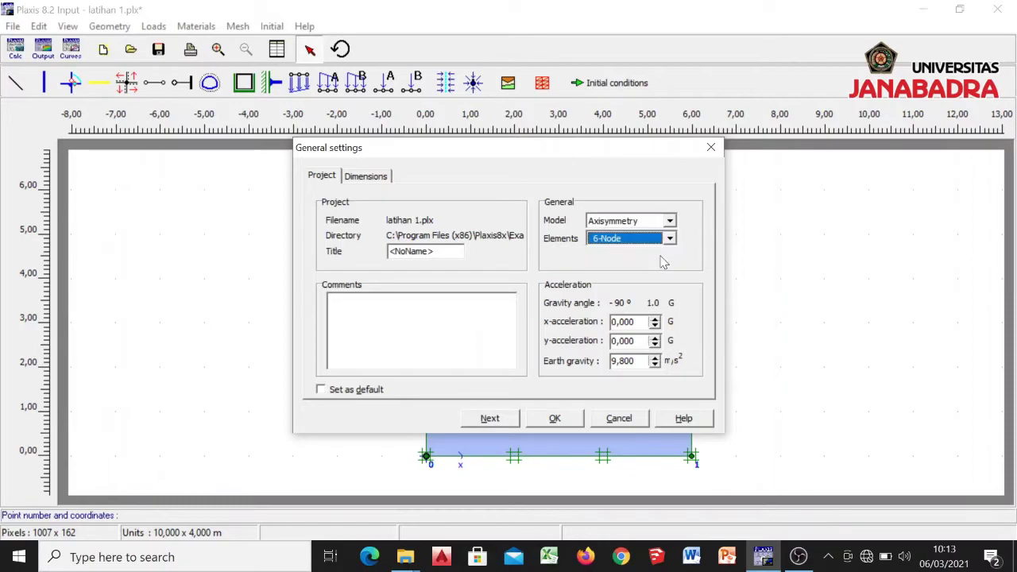
left_click(554, 419)
Step: Check the element distribution in the global mesh coarseness setup
left_click(235, 27)
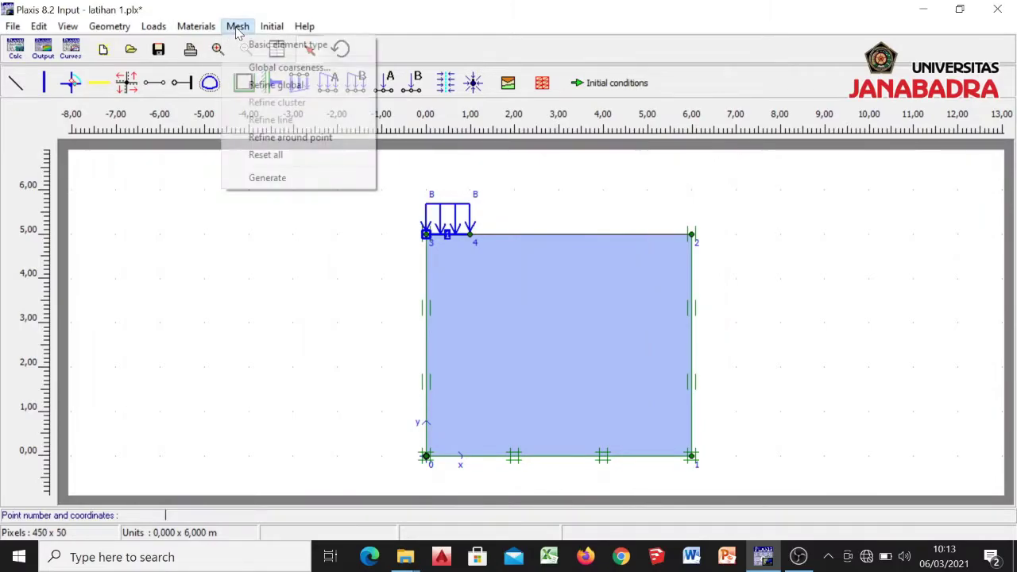
left_click(252, 70)
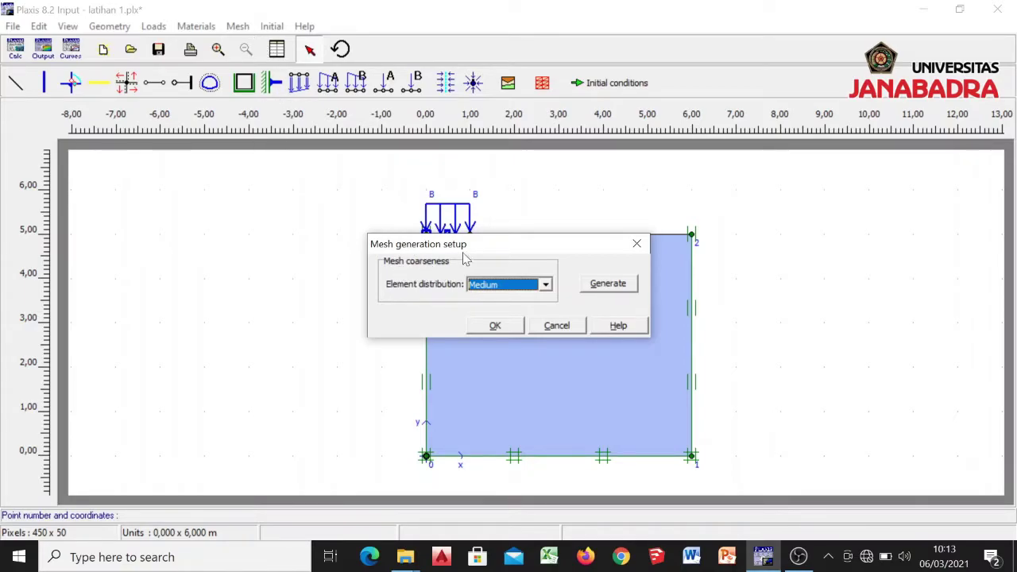
left_click(494, 326)
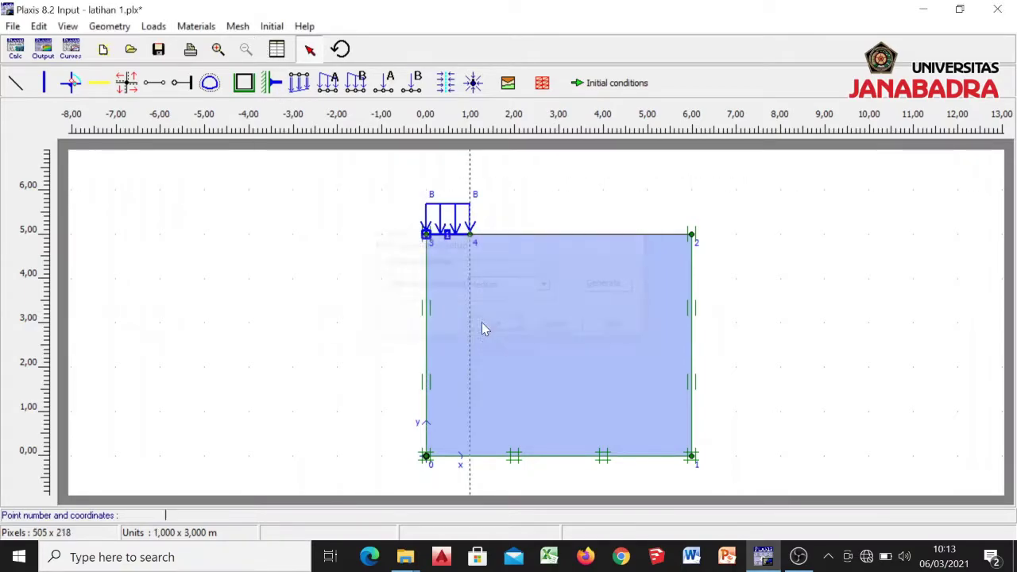
Step: Set the global mesh coarseness to a Very coarse element distribution
left_click(236, 28)
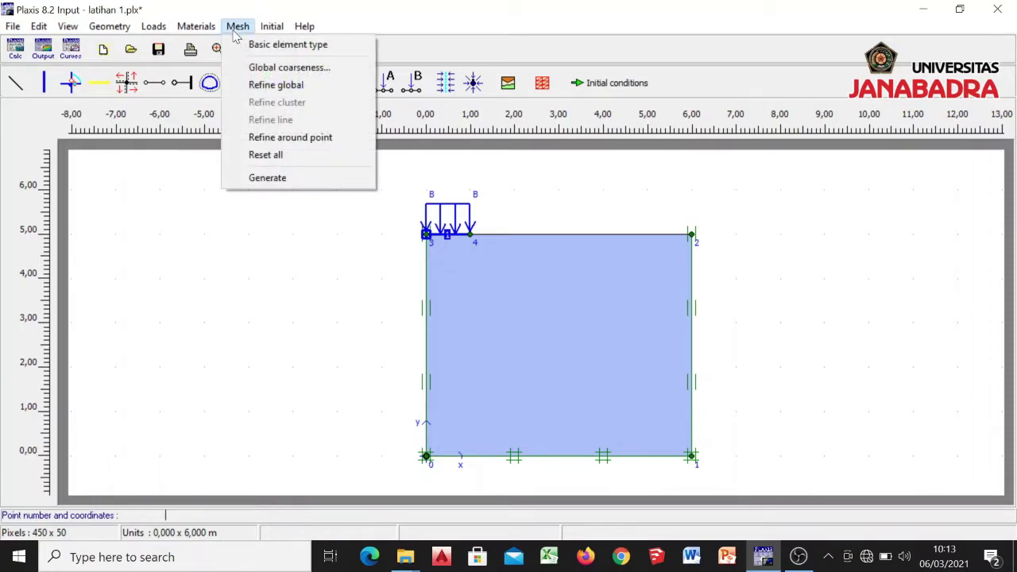
left_click(262, 70)
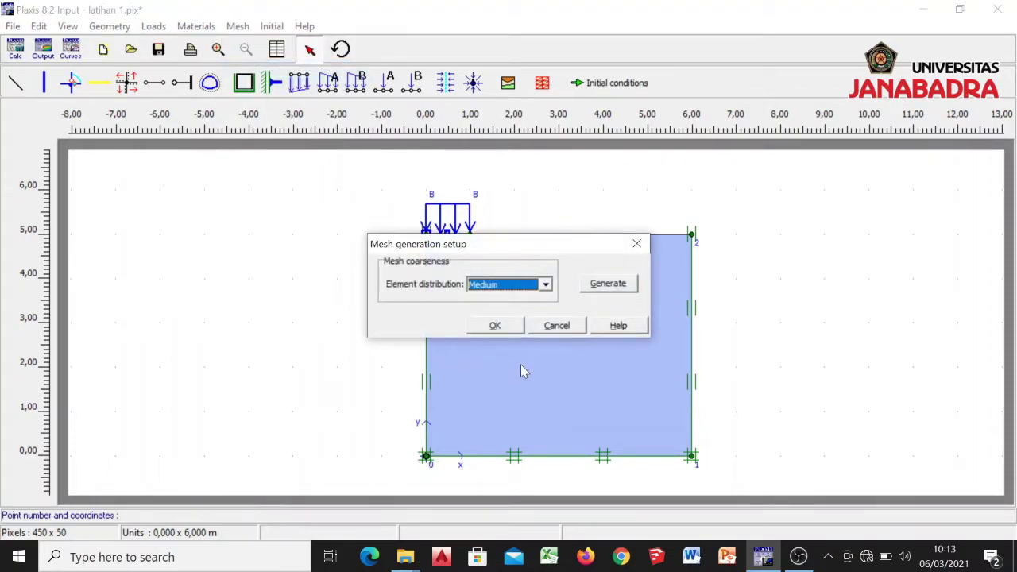
left_click(545, 286)
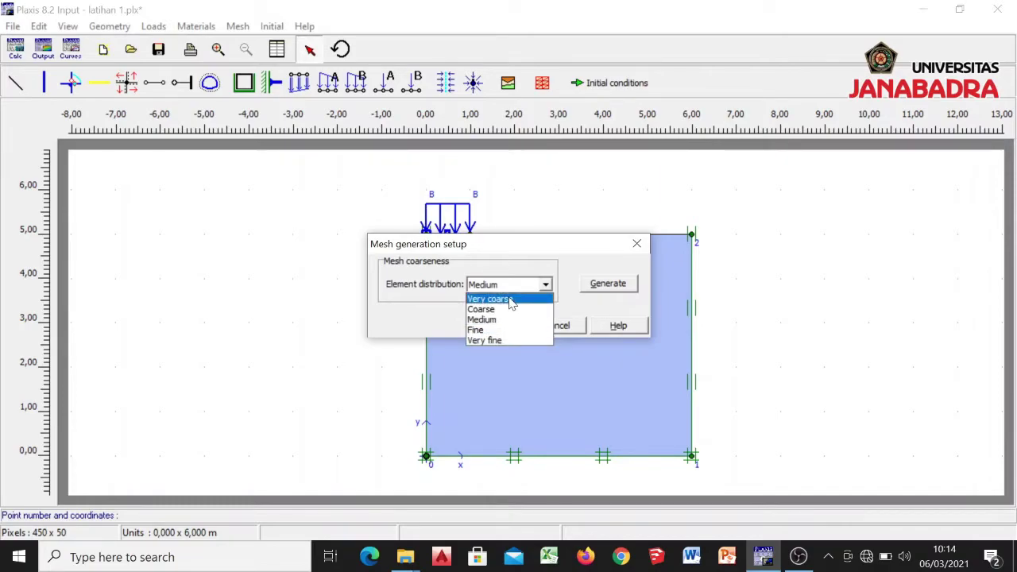
left_click(511, 300)
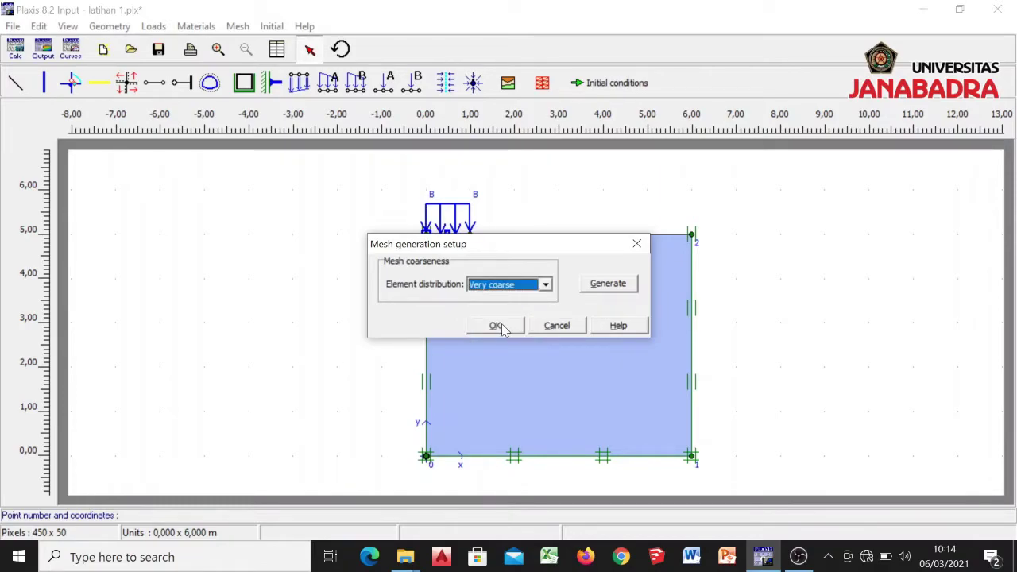
left_click(500, 326)
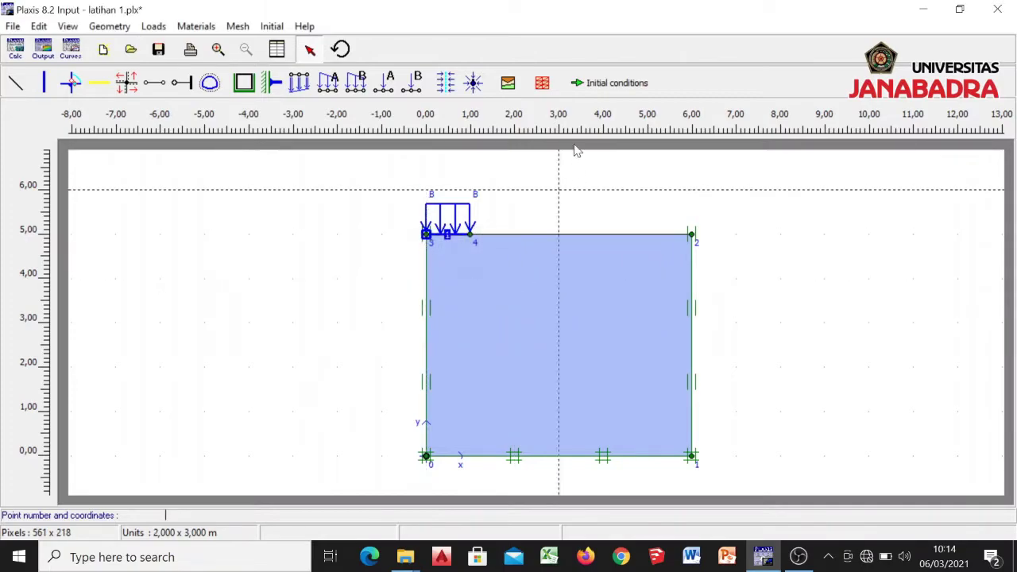
Step: Regenerate the mesh with the Very coarse distribution, view it enlarged and return to the geometry input
left_click(542, 84)
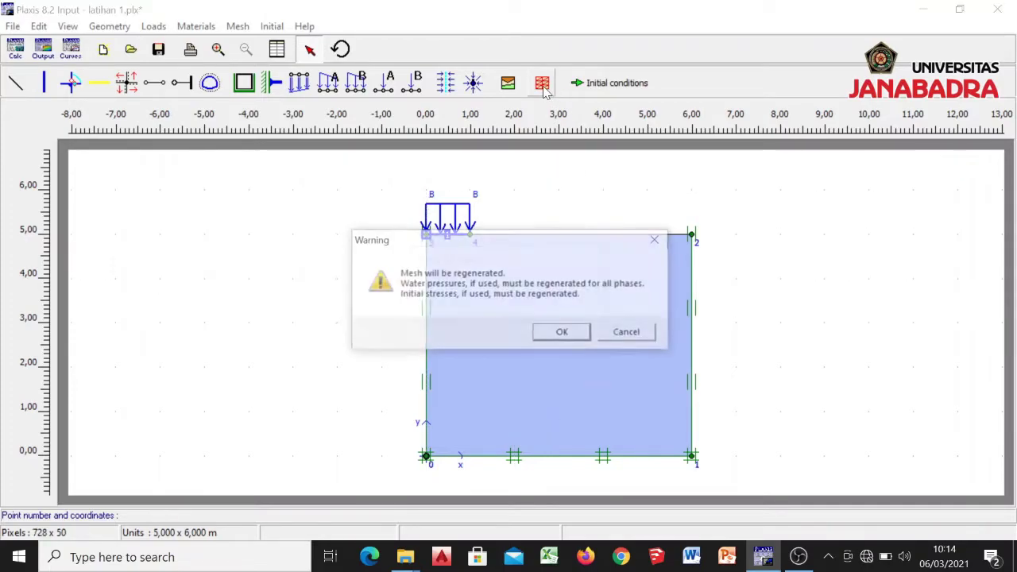
left_click(574, 330)
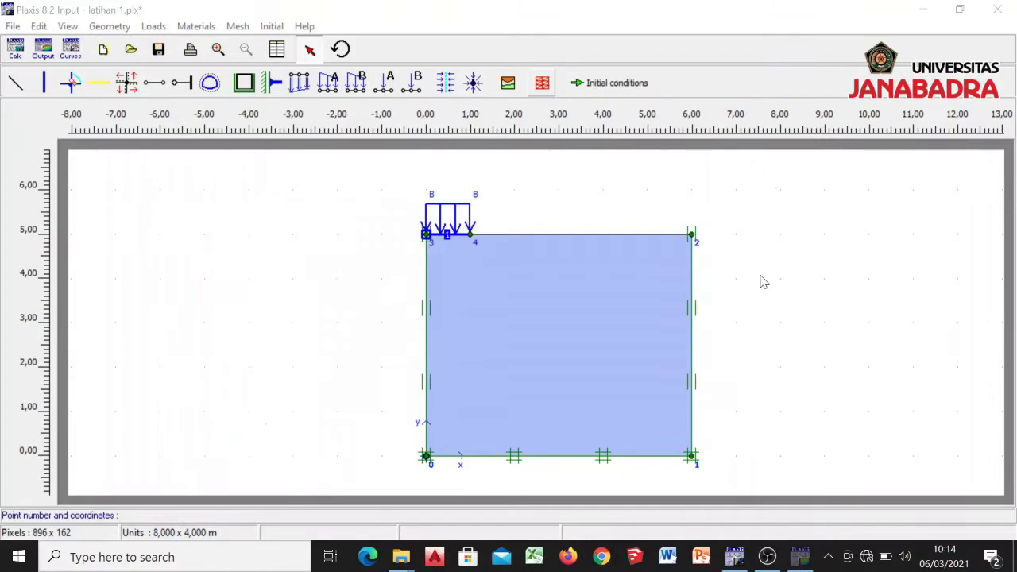
left_click(786, 158)
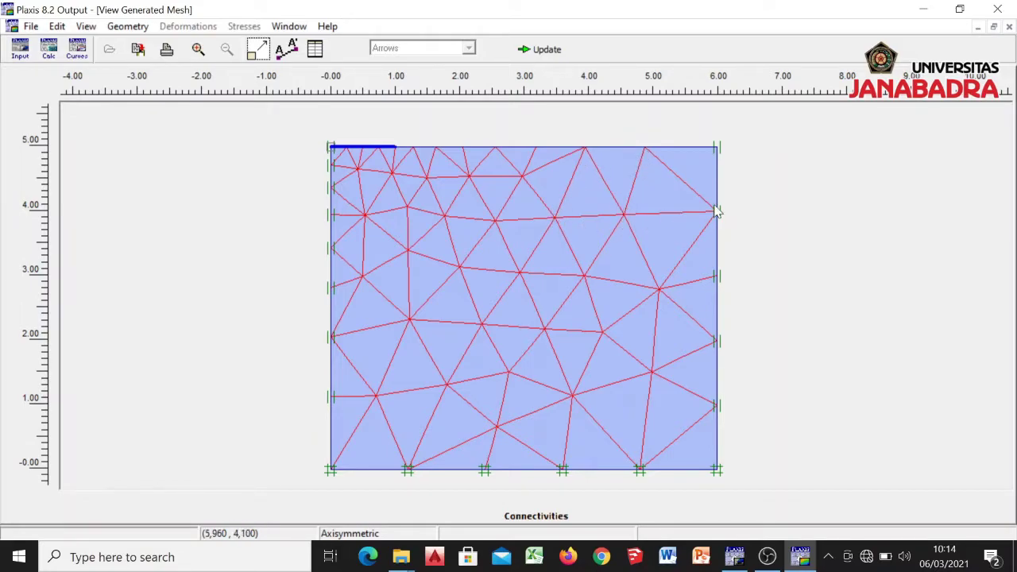
left_click(548, 51)
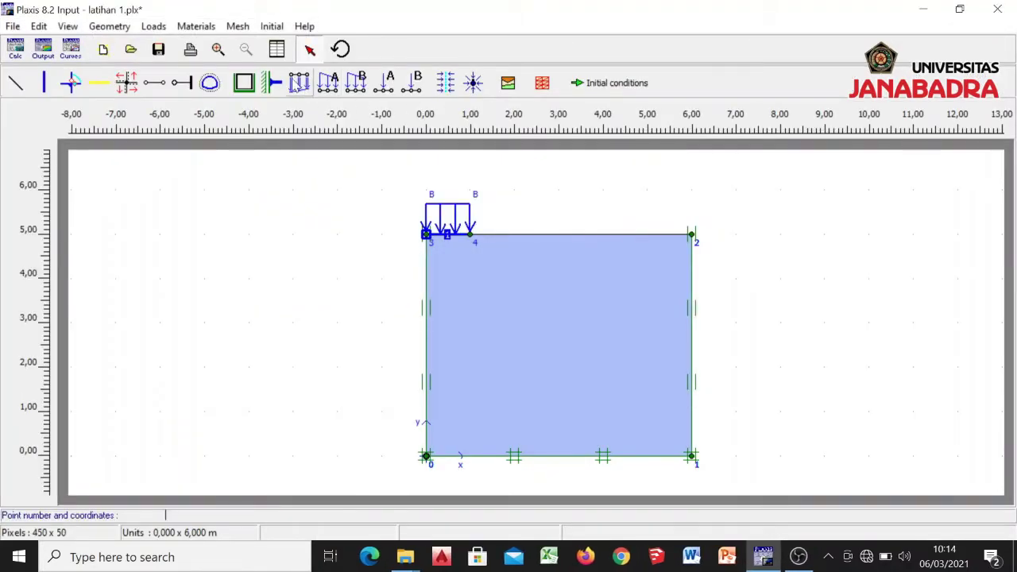
Step: Set the global mesh coarseness to a Medium element distribution
left_click(237, 26)
left_click(269, 71)
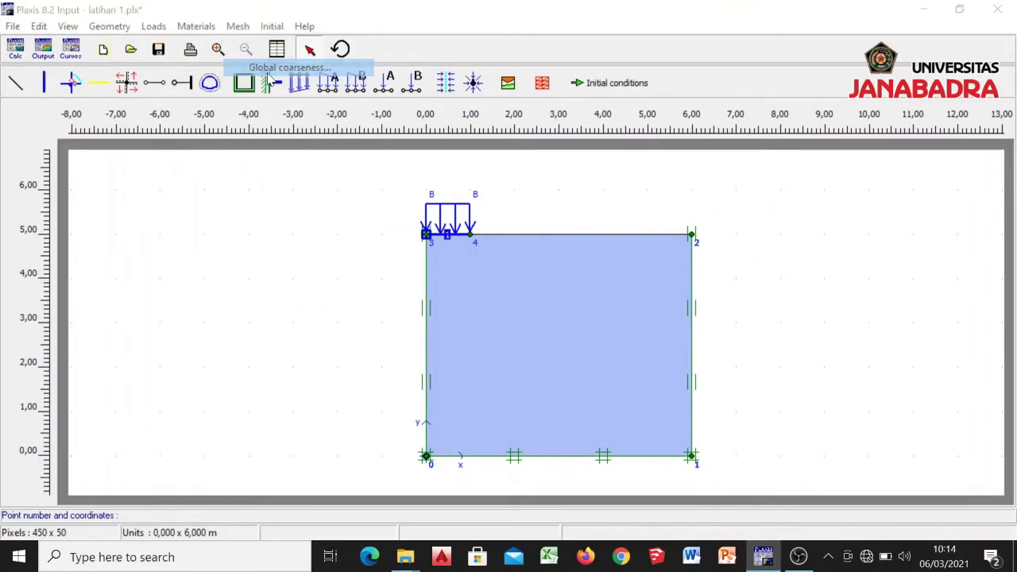
left_click(545, 287)
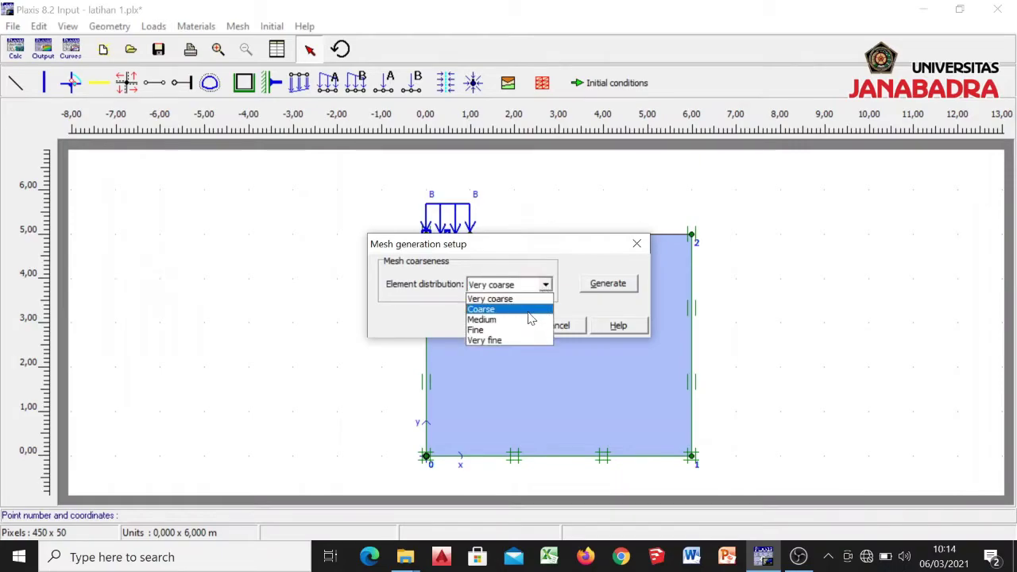
left_click(528, 319)
left_click(507, 329)
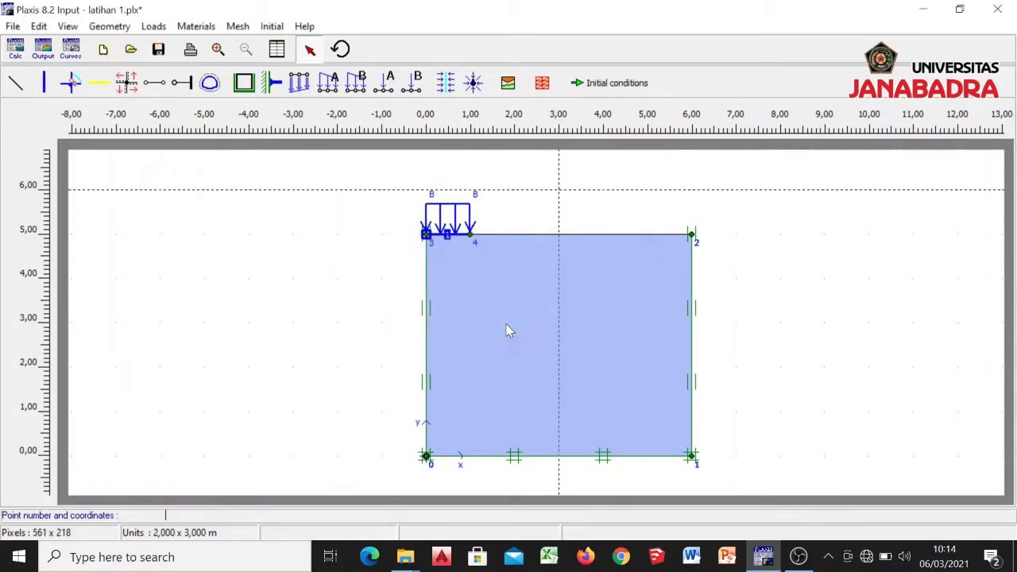
Step: Regenerate the mesh with the Medium distribution, view it enlarged and return to the geometry input
left_click(588, 86)
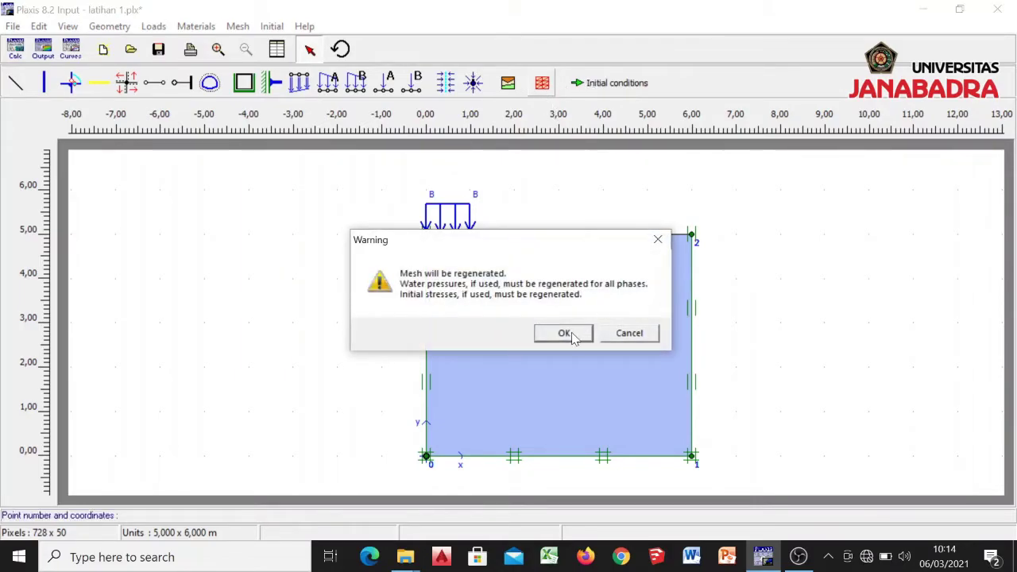
left_click(573, 334)
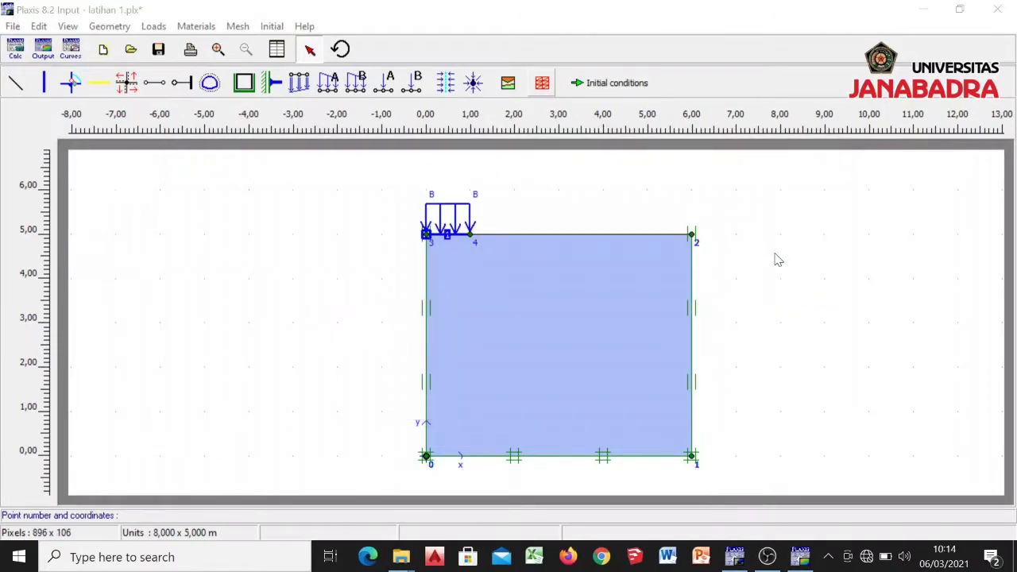
left_click(785, 159)
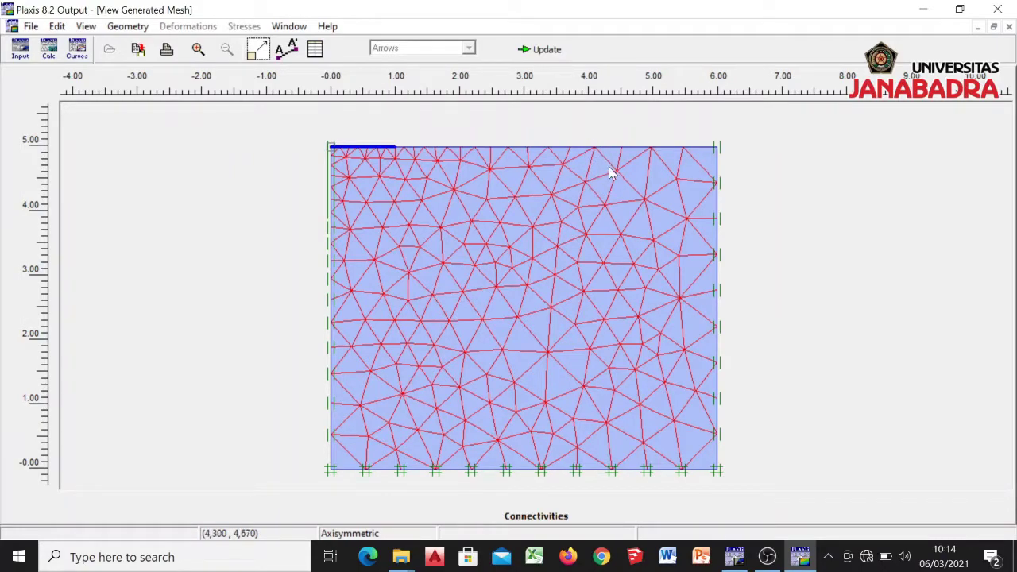
left_click(542, 49)
Step: Set the global mesh coarseness to a Very fine element distribution
left_click(237, 26)
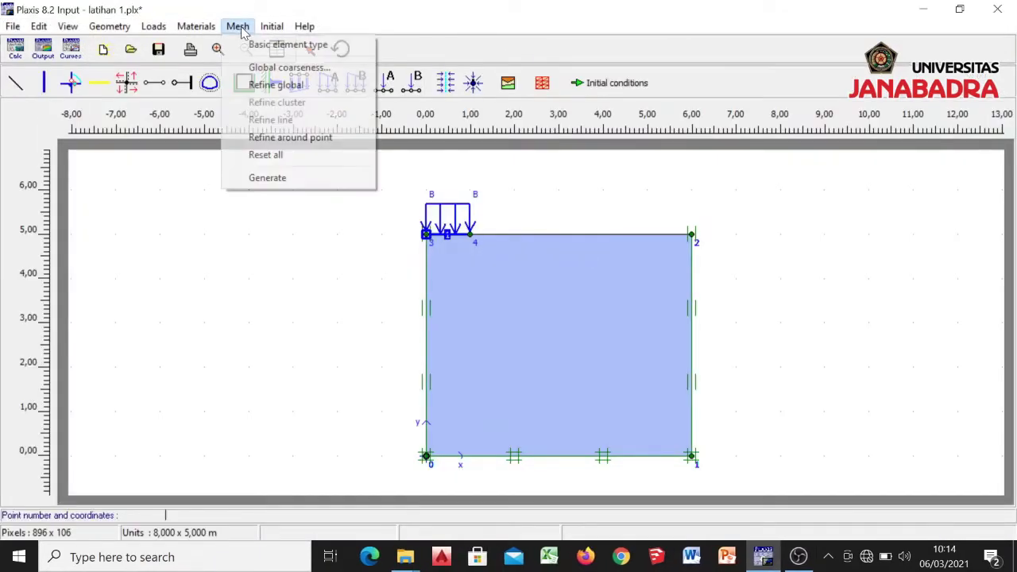
left_click(258, 66)
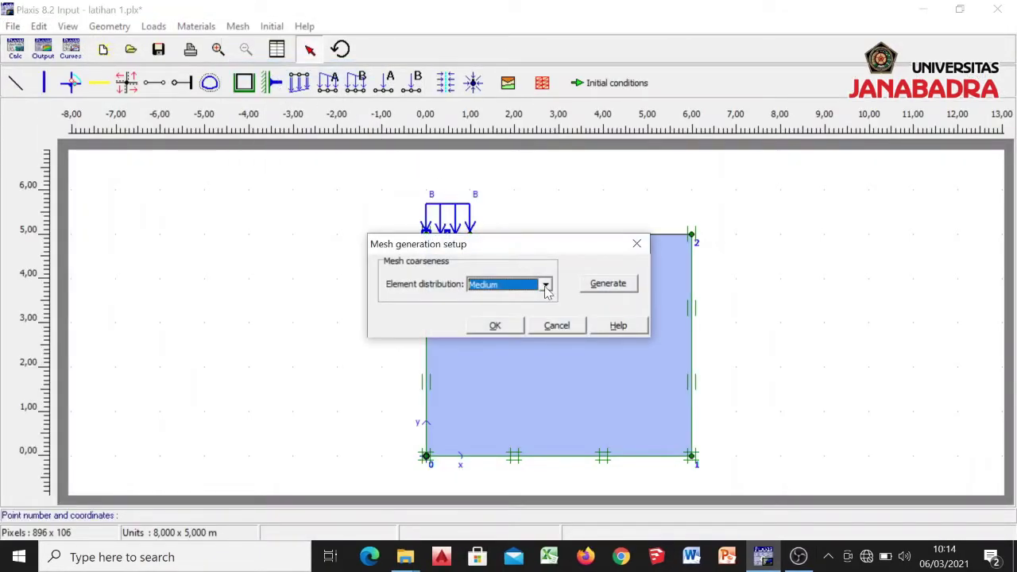
left_click(546, 287)
left_click(530, 342)
left_click(494, 325)
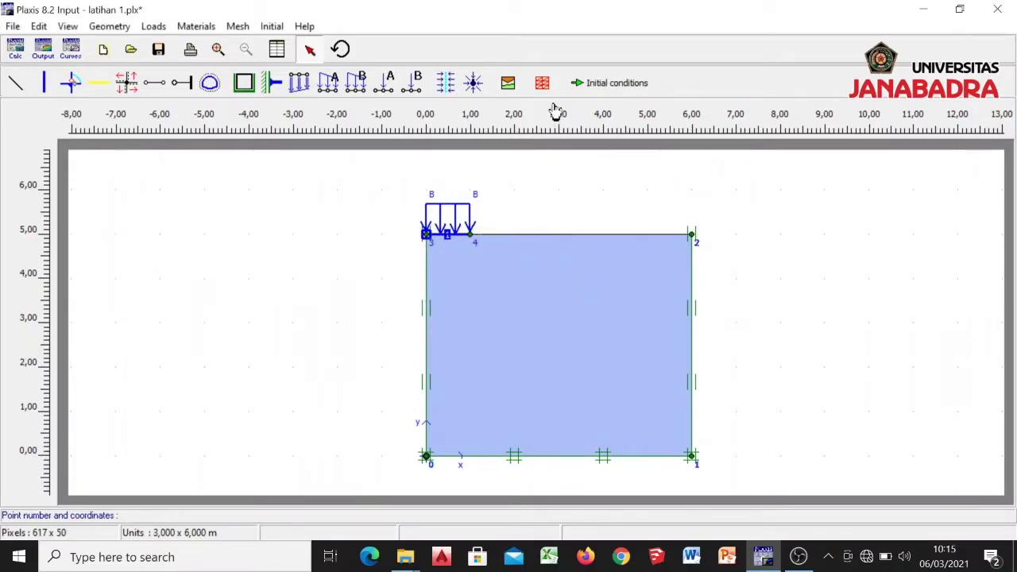
Step: Regenerate the mesh with the Very fine distribution, view it enlarged and return to the geometry input
left_click(542, 83)
left_click(560, 335)
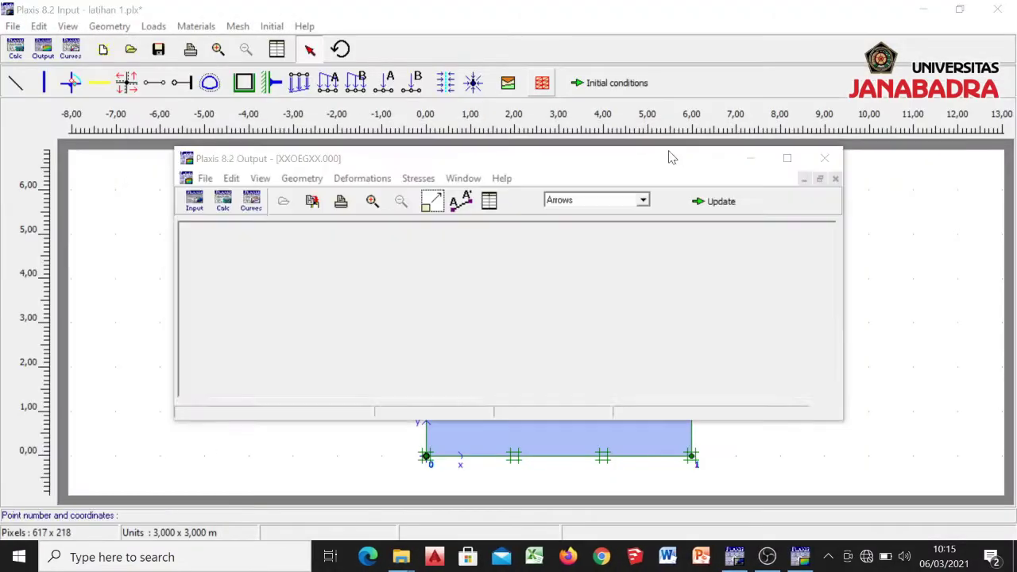
left_click(786, 159)
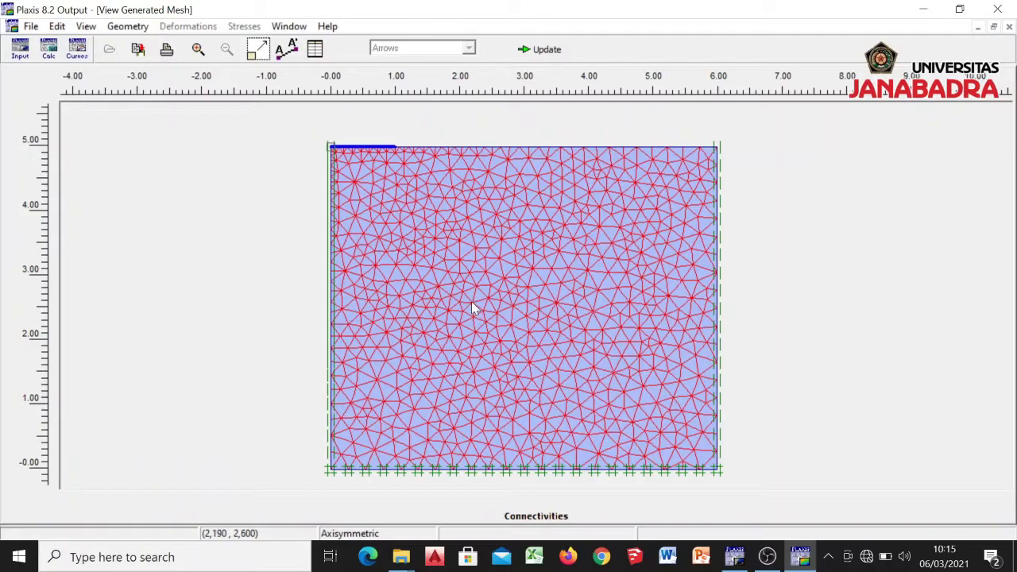
left_click(543, 49)
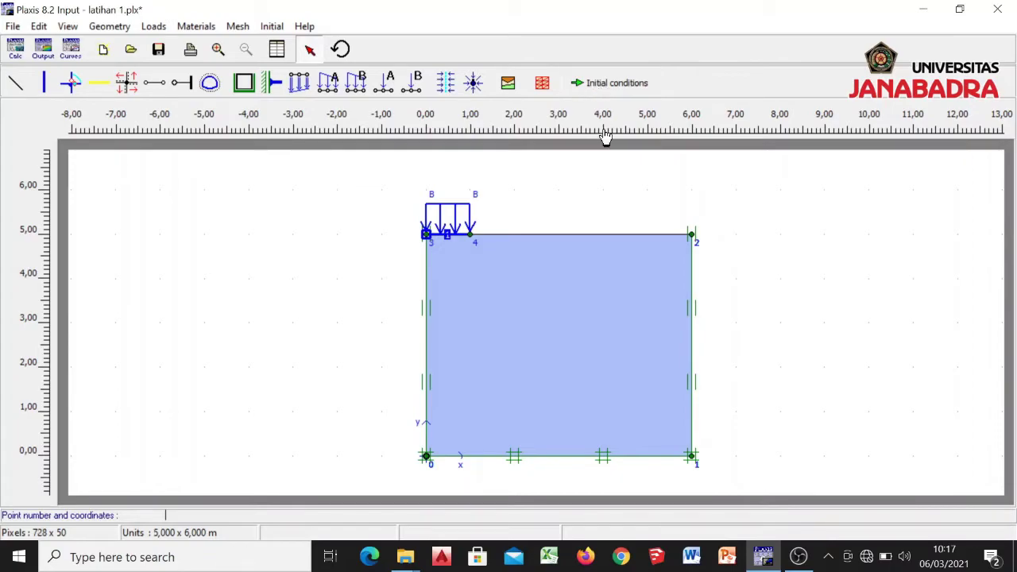
Step: Enter the initial conditions and redraw the general phreatic level horizontally from (0, 3) to (6, 3) m
left_click(595, 89)
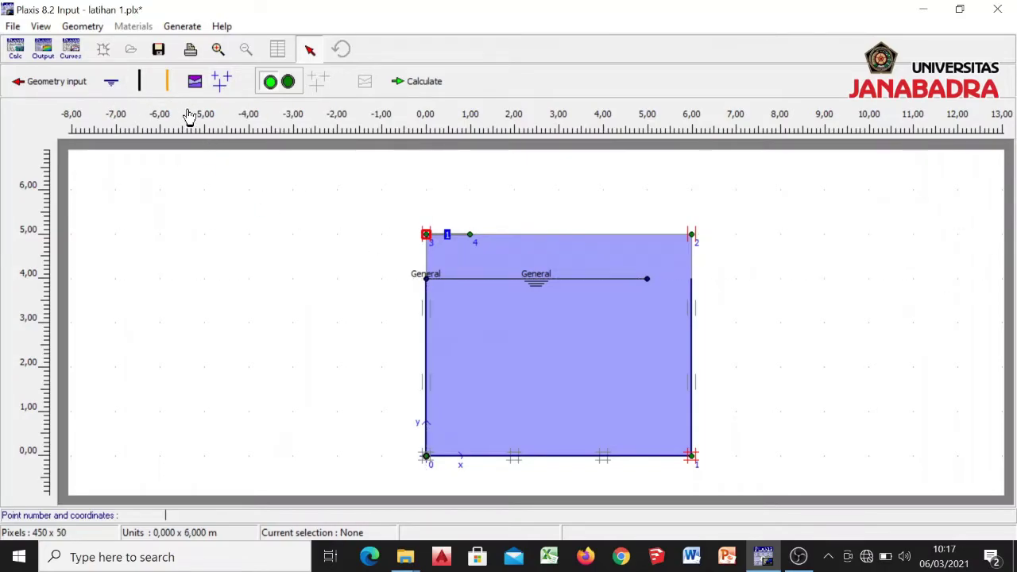
left_click(112, 82)
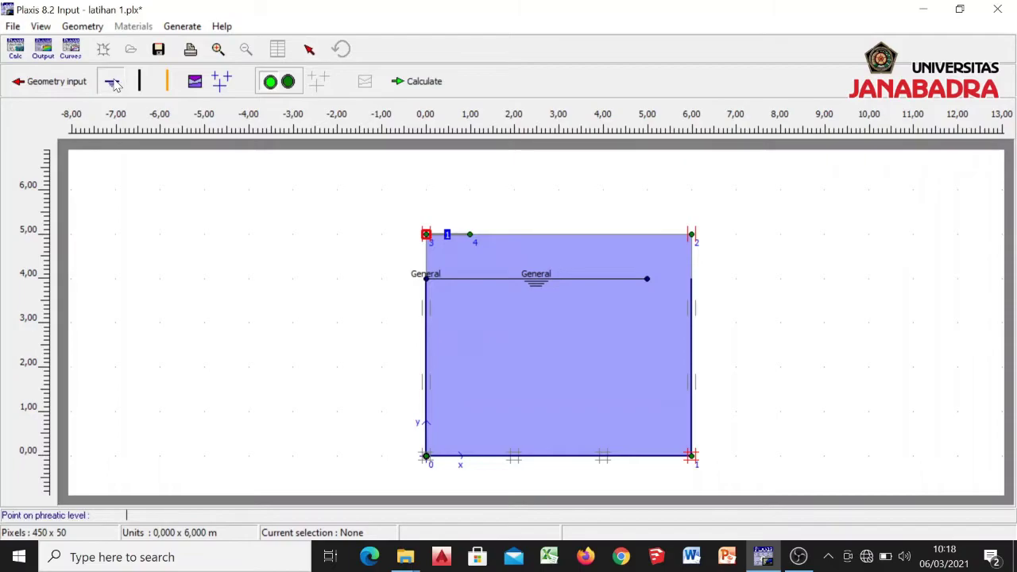
left_click(425, 322)
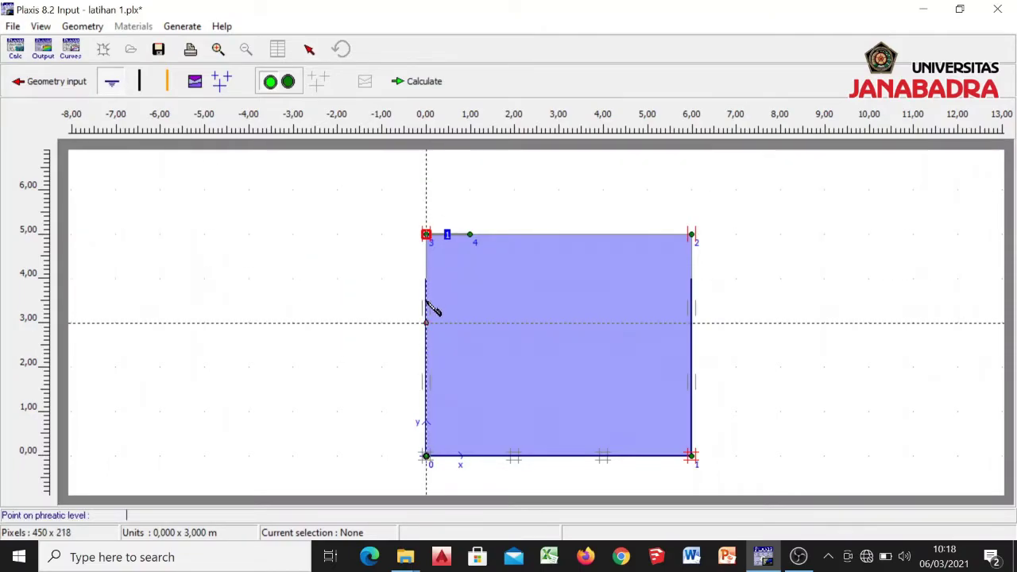
left_click(691, 323)
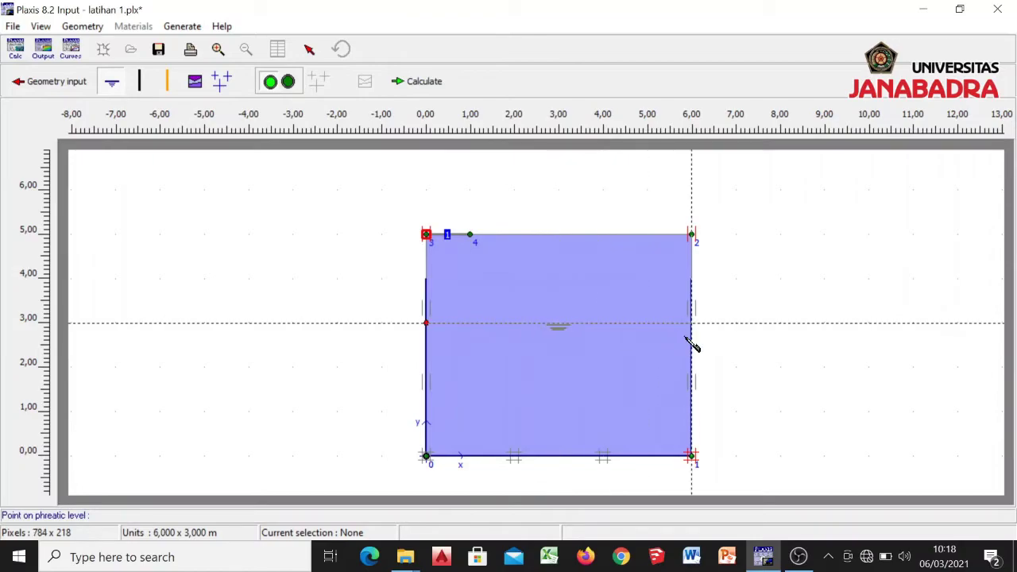
right_click(694, 342)
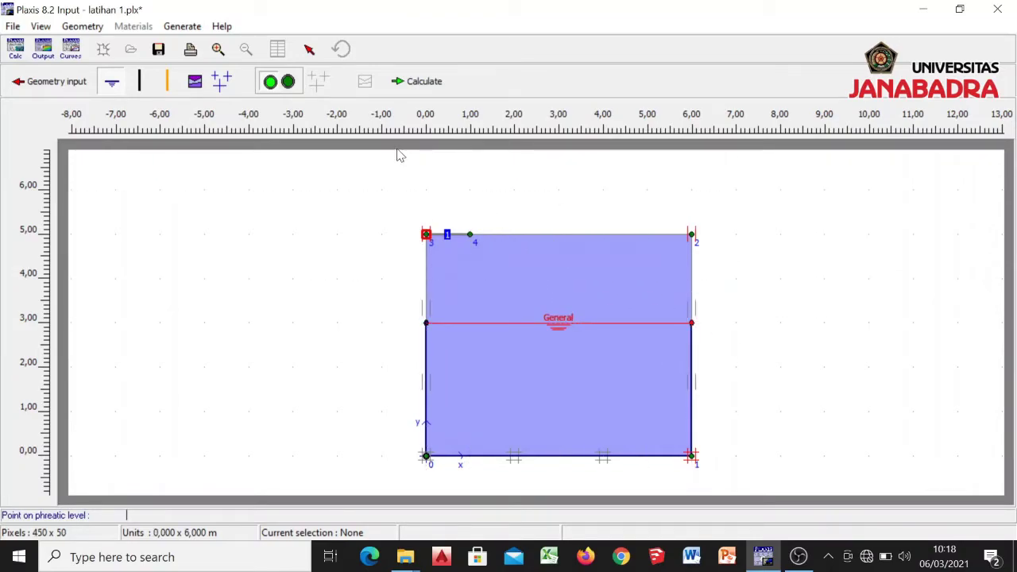
left_click(310, 52)
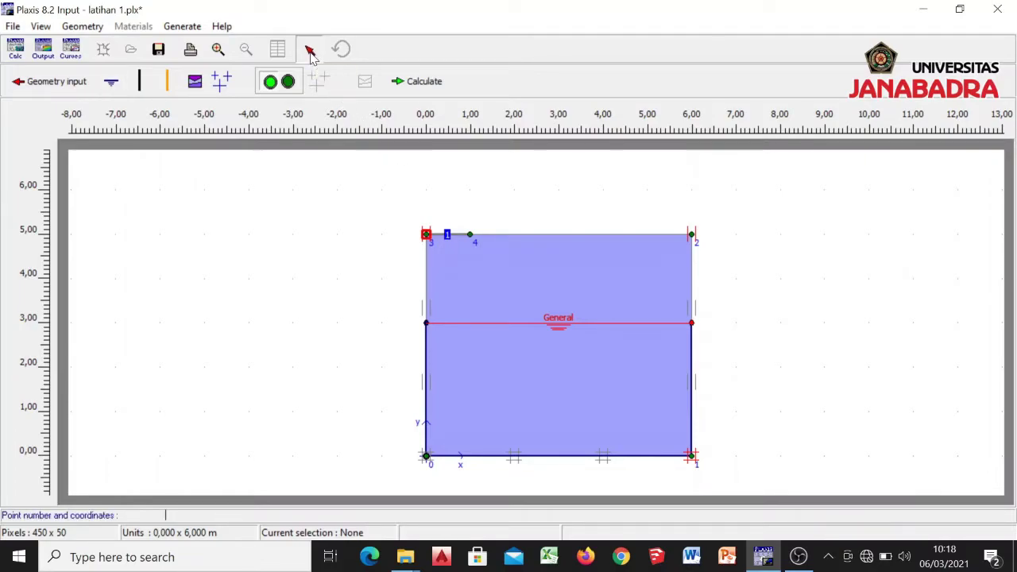
Step: Check the coordinates of the phreatic level point at x = 0 and the groundwater head at geometry point 3
double_click(426, 323)
left_click(503, 349)
left_click(309, 52)
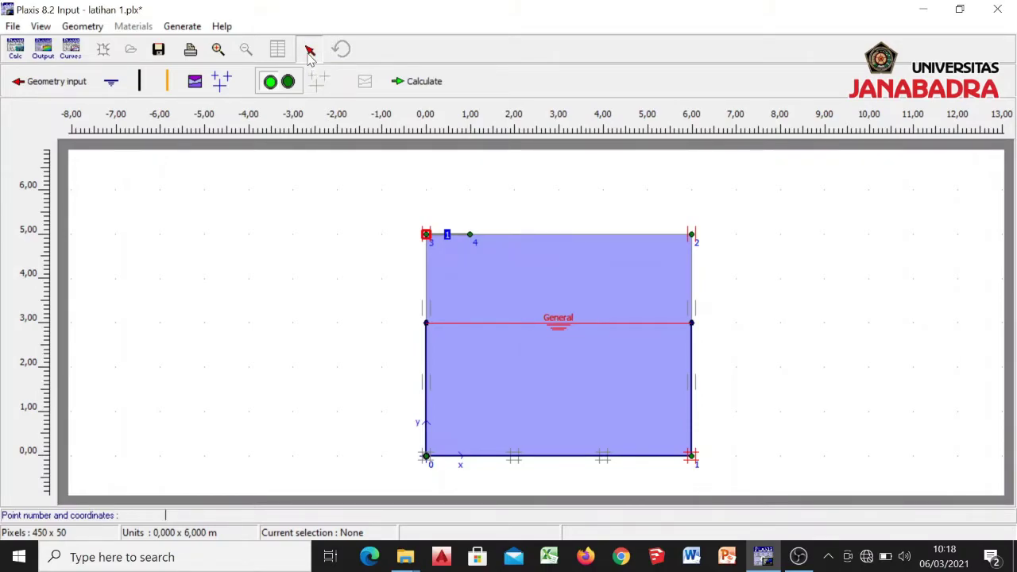
double_click(426, 323)
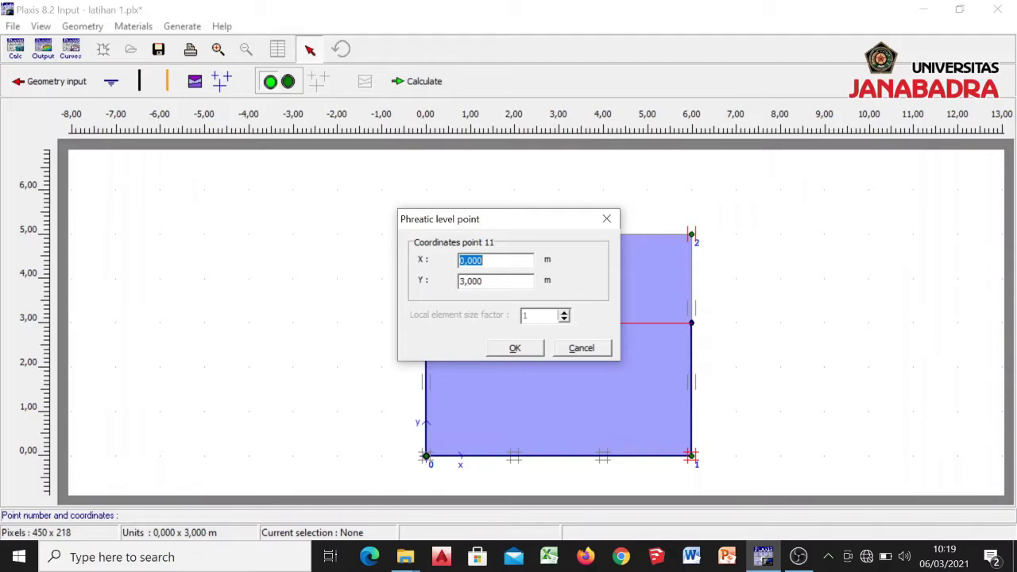
left_click(513, 347)
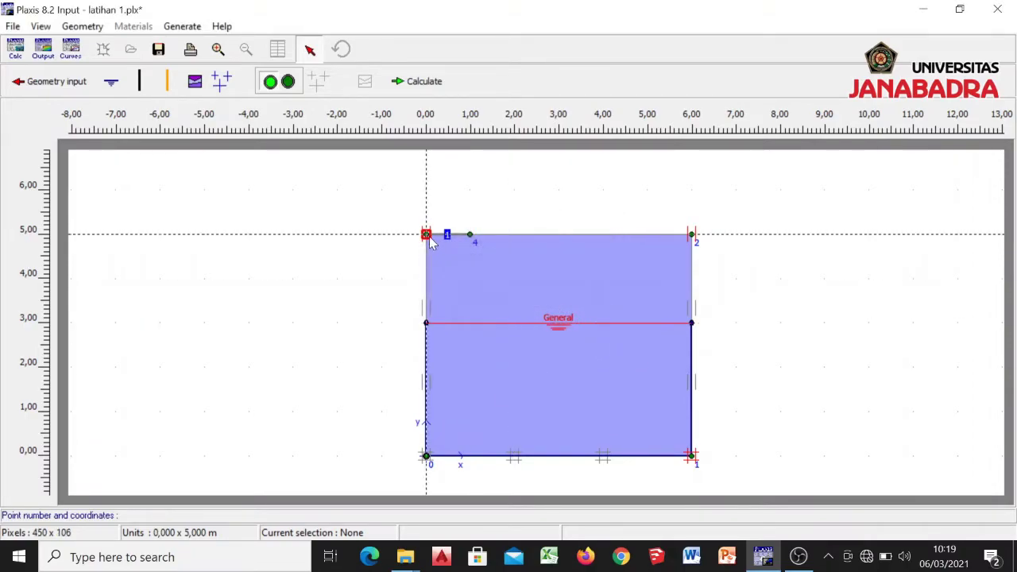
double_click(430, 237)
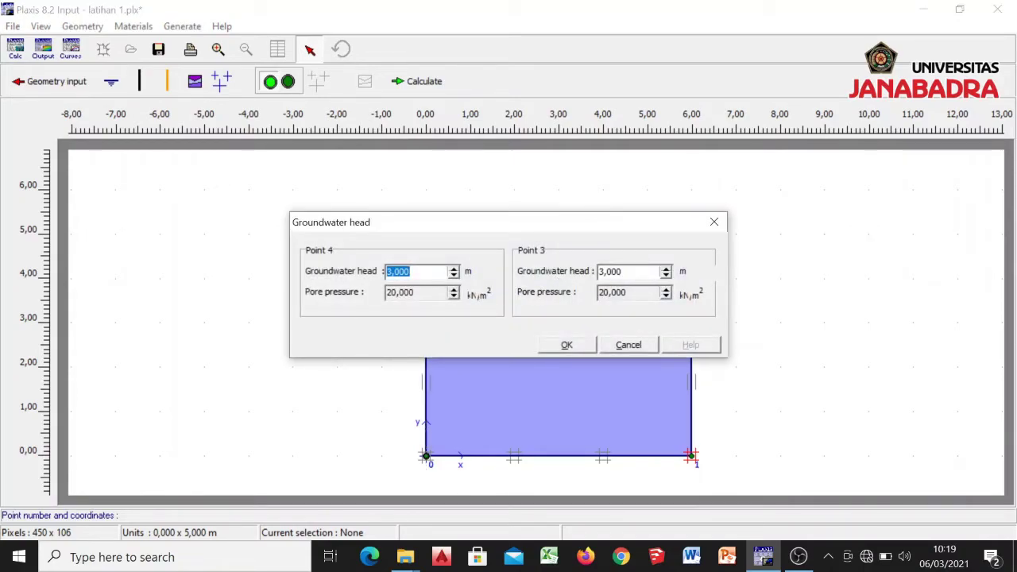
left_click(561, 346)
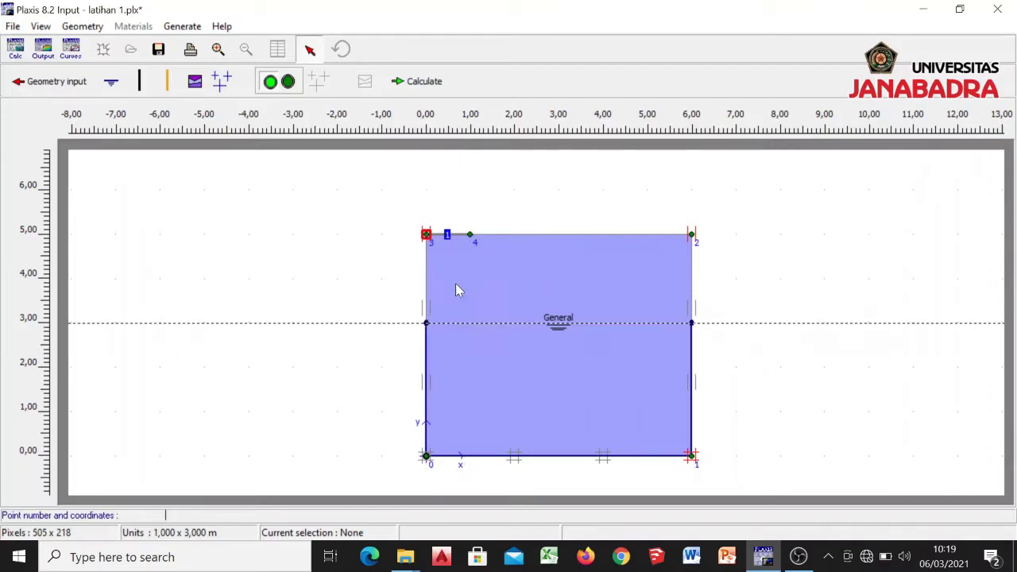
Step: Raise both end points of the general phreatic level to Y = 4 m
double_click(425, 322)
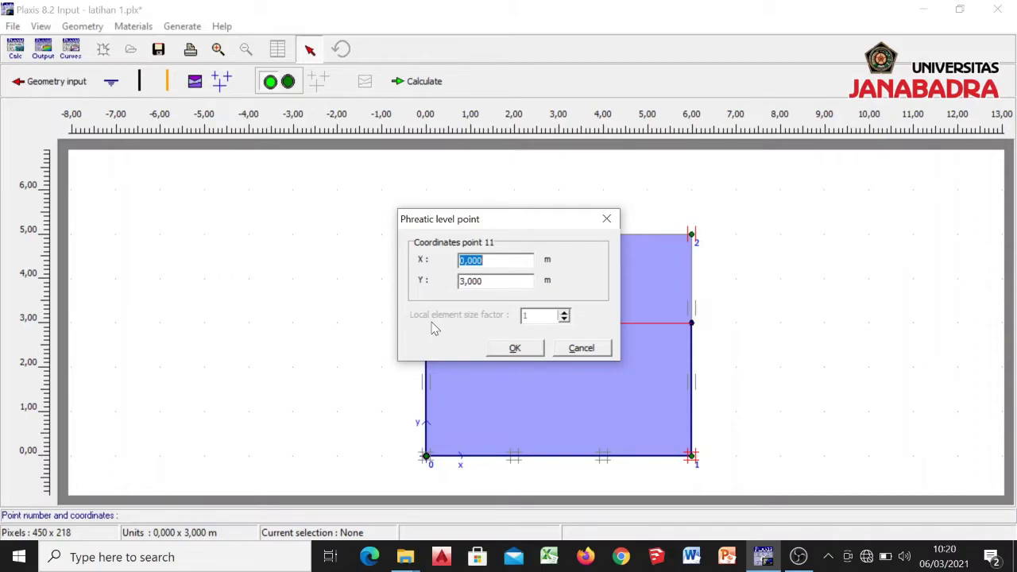
key("Tab")
type("4")
left_click(514, 350)
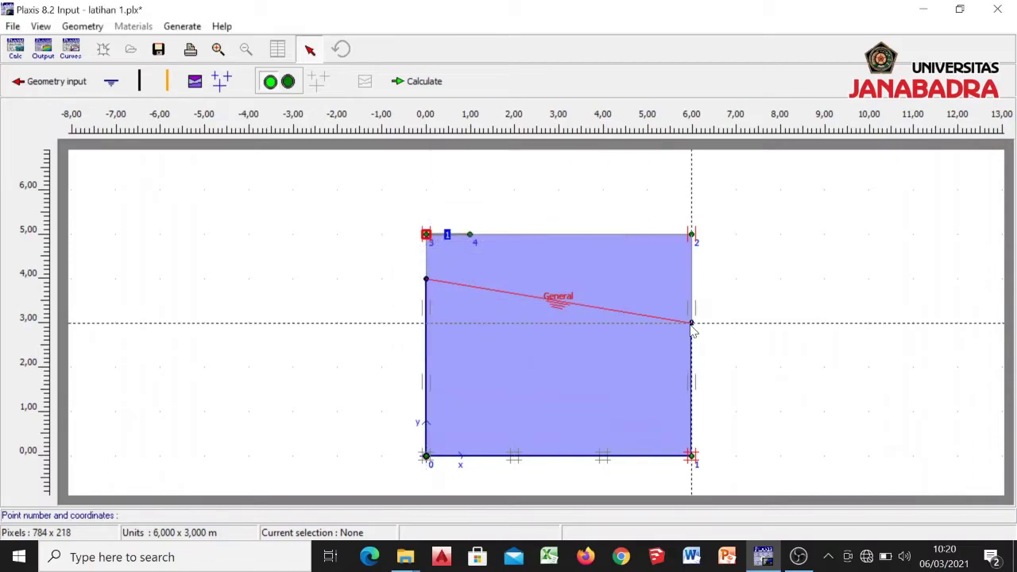
double_click(692, 326)
key("Tab")
type("4")
left_click(513, 348)
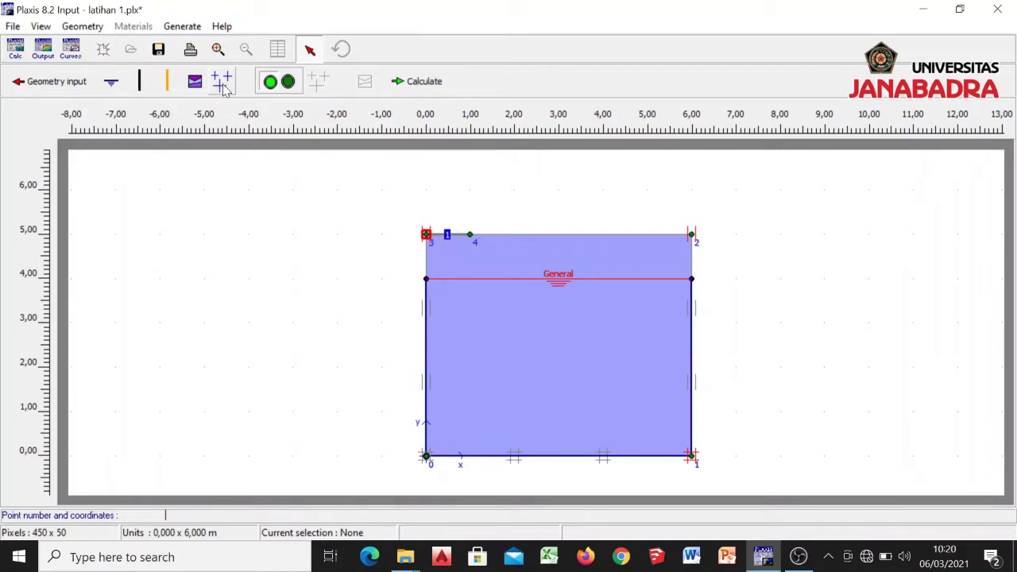
Step: Generate the water pressures by phreatic level and display the active pore pressures enlarged as Shadings
left_click(224, 89)
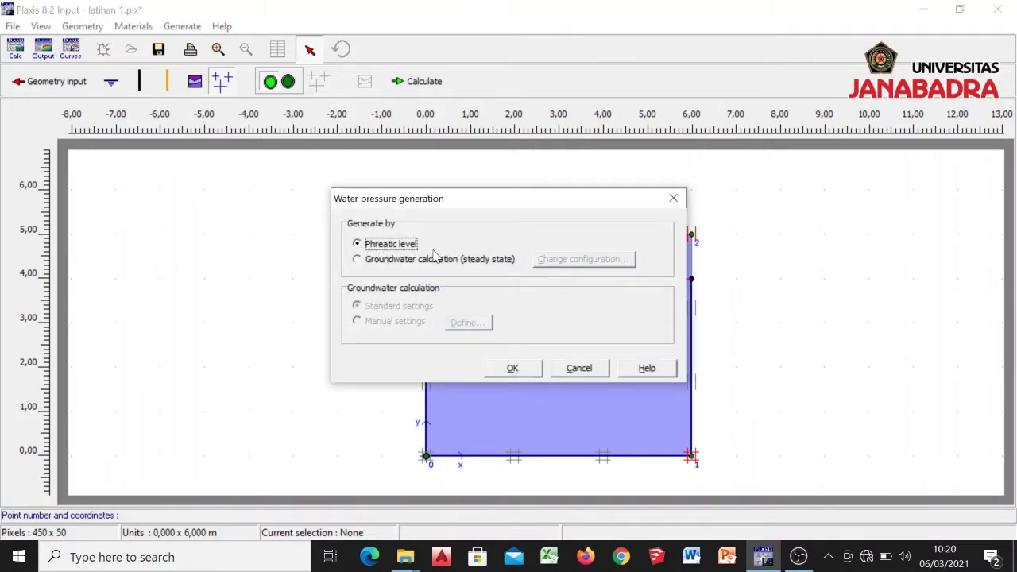
left_click(513, 369)
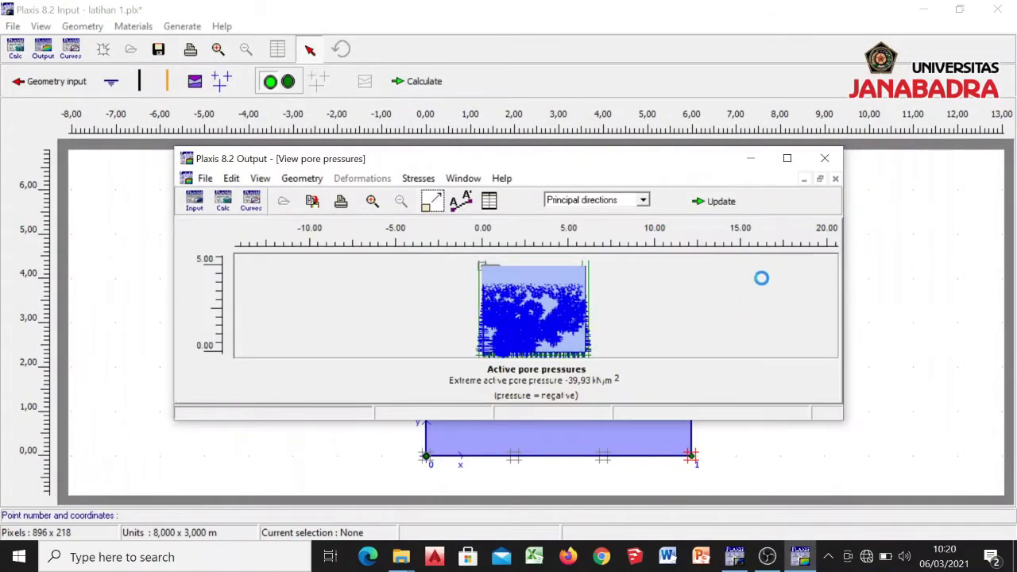
left_click(786, 158)
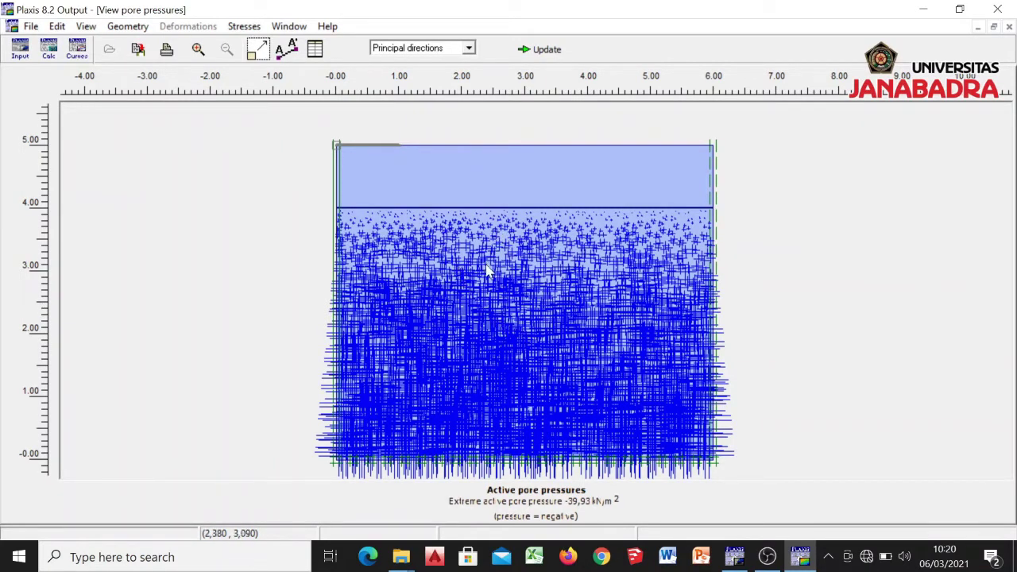
left_click(469, 49)
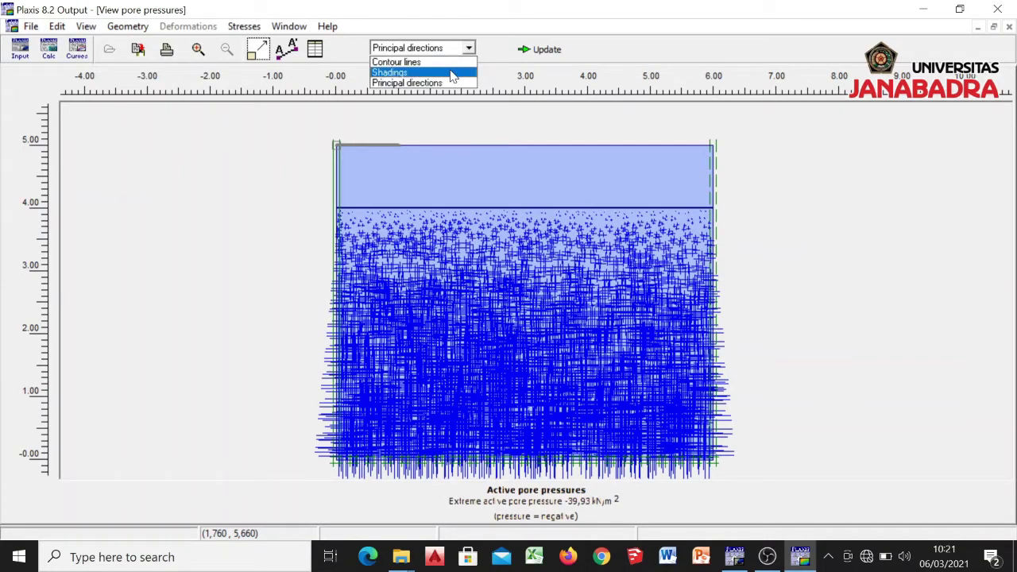
left_click(451, 73)
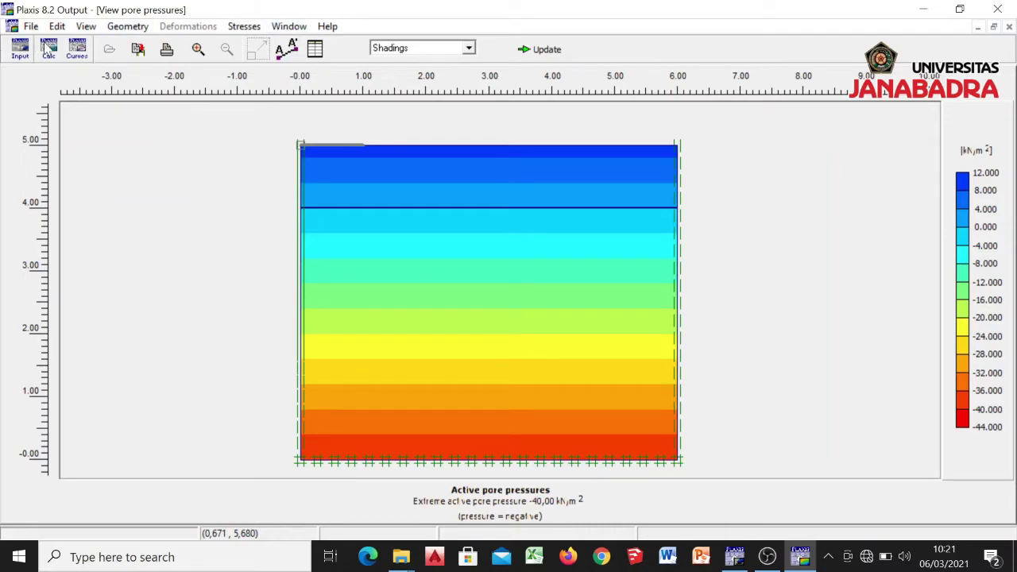
Step: View the active pore pressures along a vertical cross section at about x = 2.16 m, and return to the initial conditions
left_click(290, 58)
left_click_drag(434, 133, 437, 486)
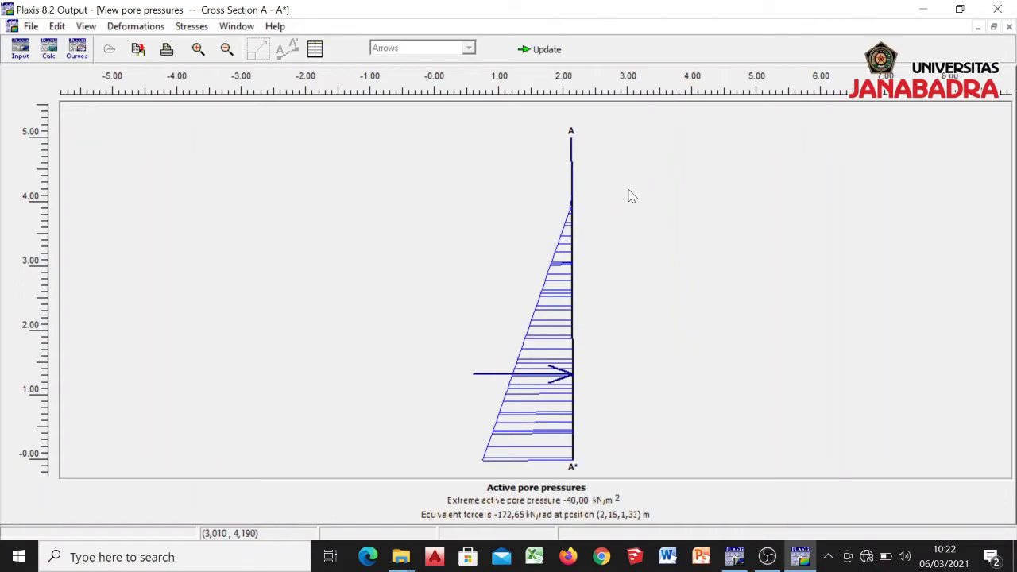
left_click(540, 52)
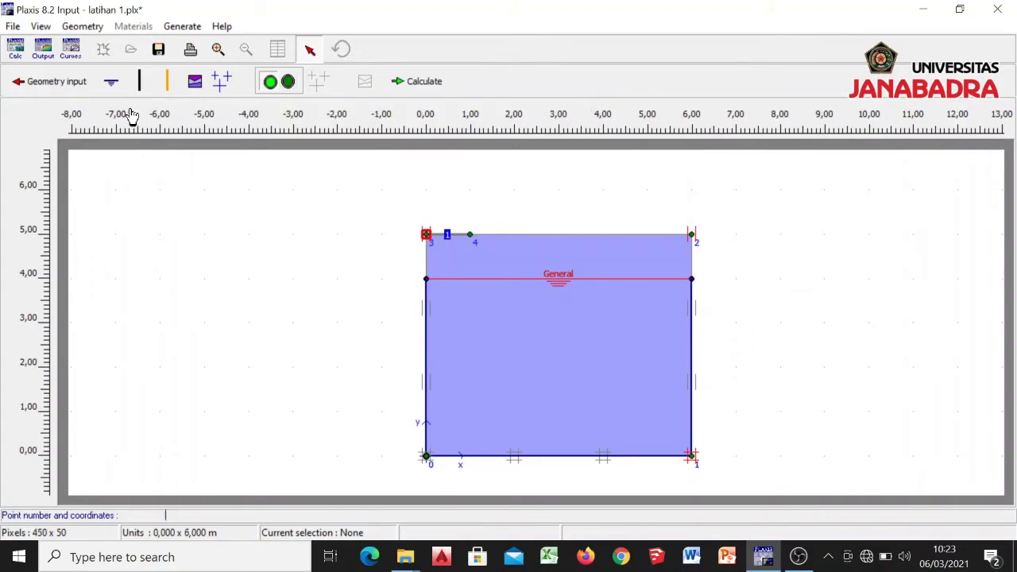
Step: Switch to the initial geometry configuration and generate initial stresses by the K0-procedure with ΣM-weight 1 and K0 0.455, viewing them enlarged
left_click(287, 84)
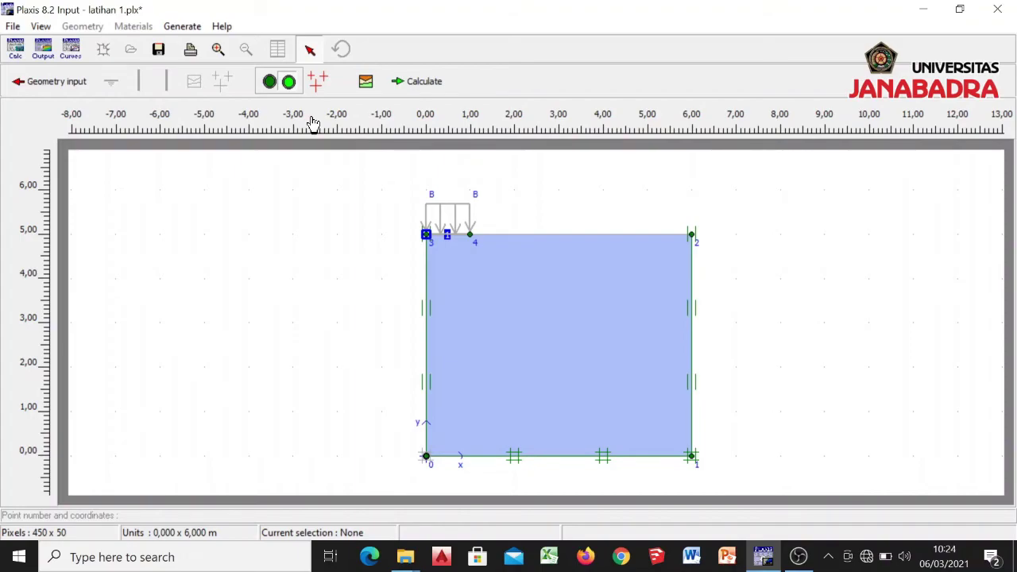
left_click(272, 83)
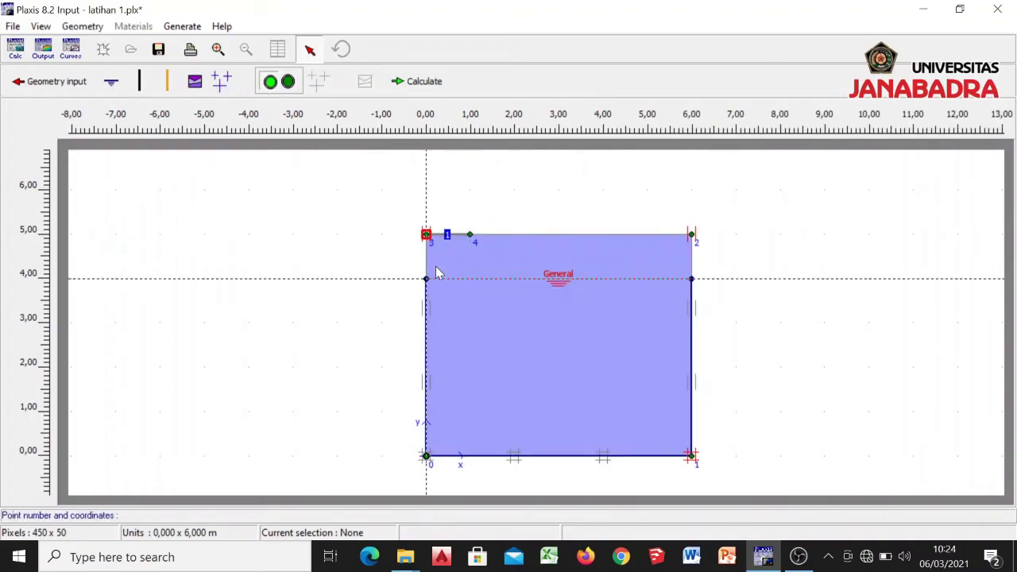
left_click(287, 82)
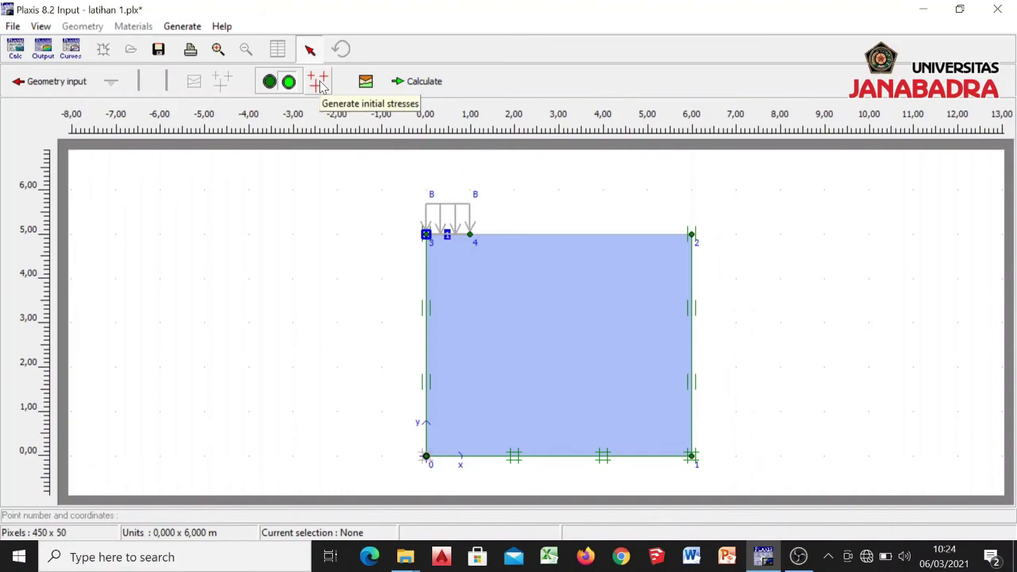
left_click(322, 86)
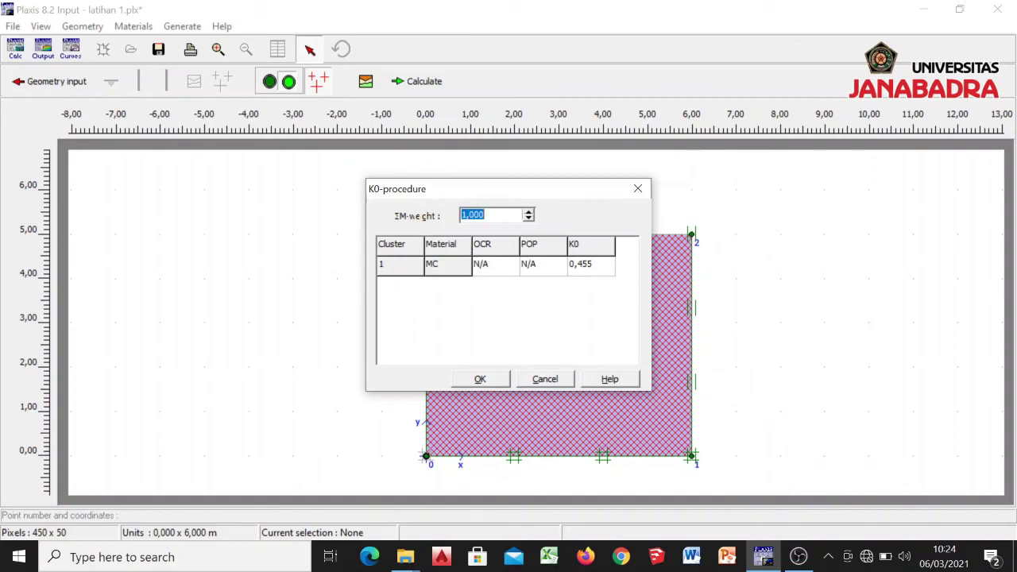
left_click(480, 380)
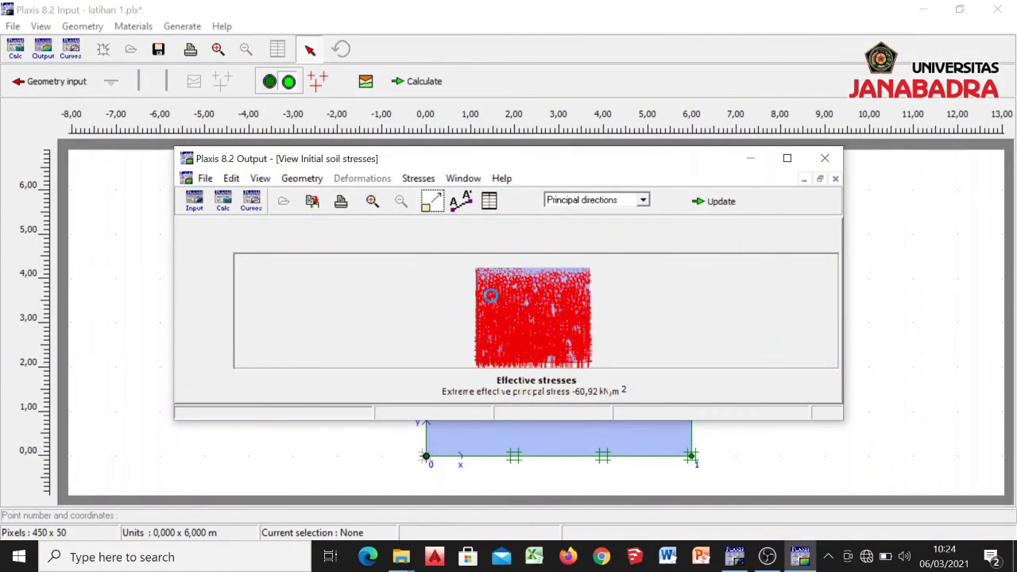
left_click(786, 158)
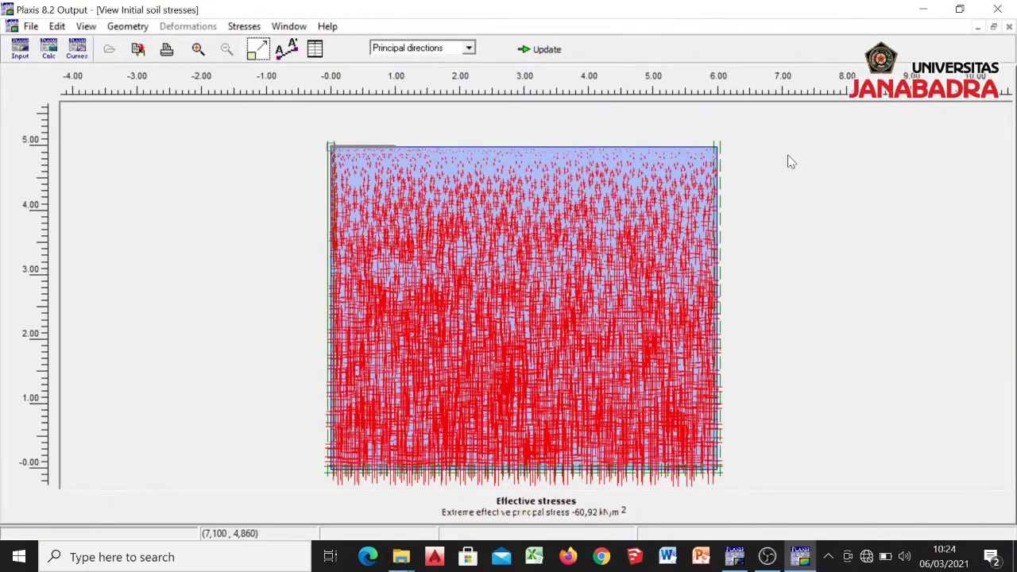